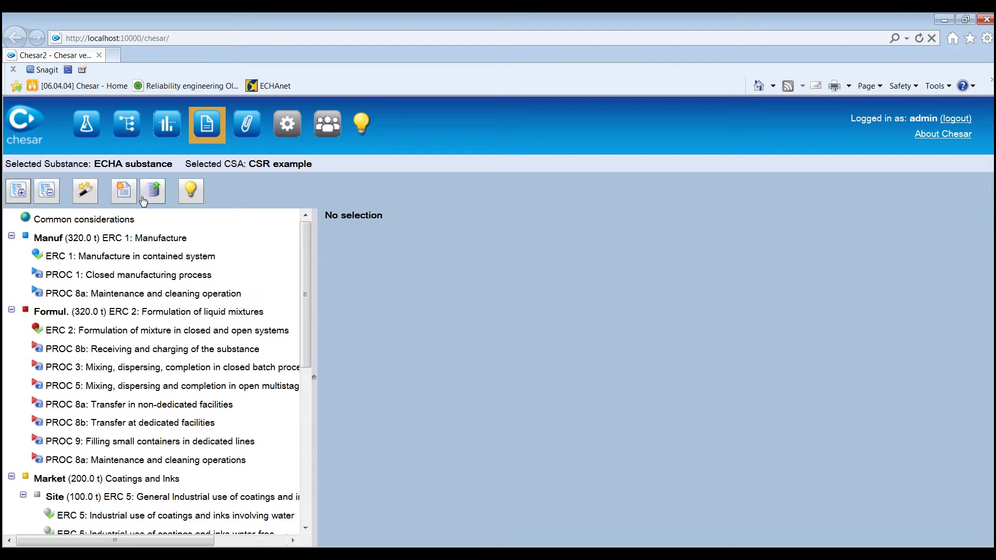
Step: Generate the own CSR export for ECHA substance and dismiss the download of own_csr_ECHA substance.zip
click(153, 195)
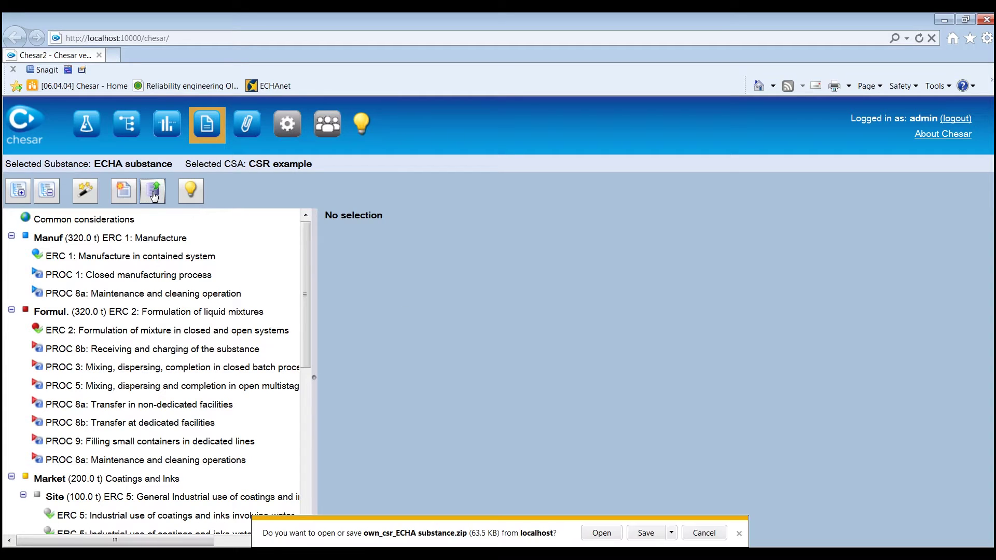
click(739, 534)
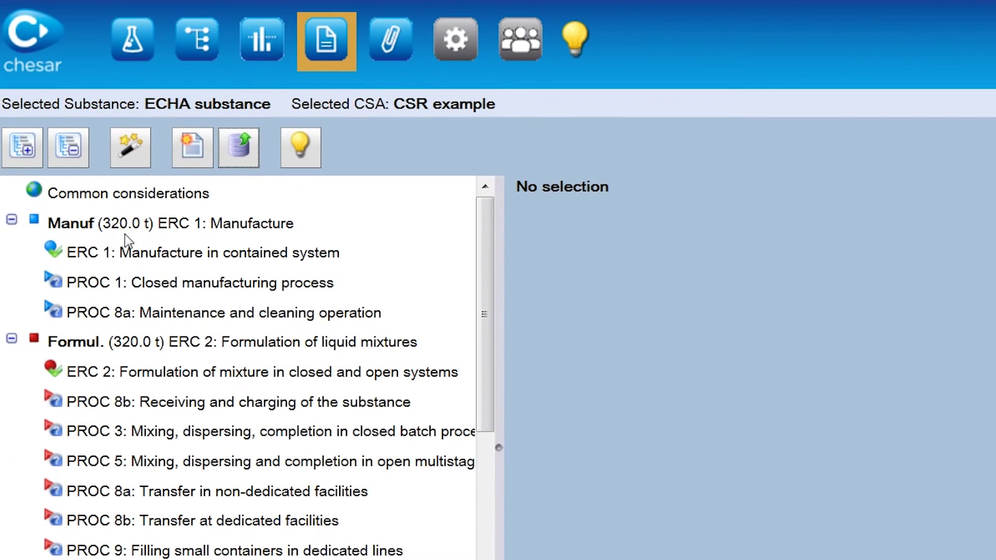
Step: Collapse the whole exposure scenario tree and expand it again
click(123, 156)
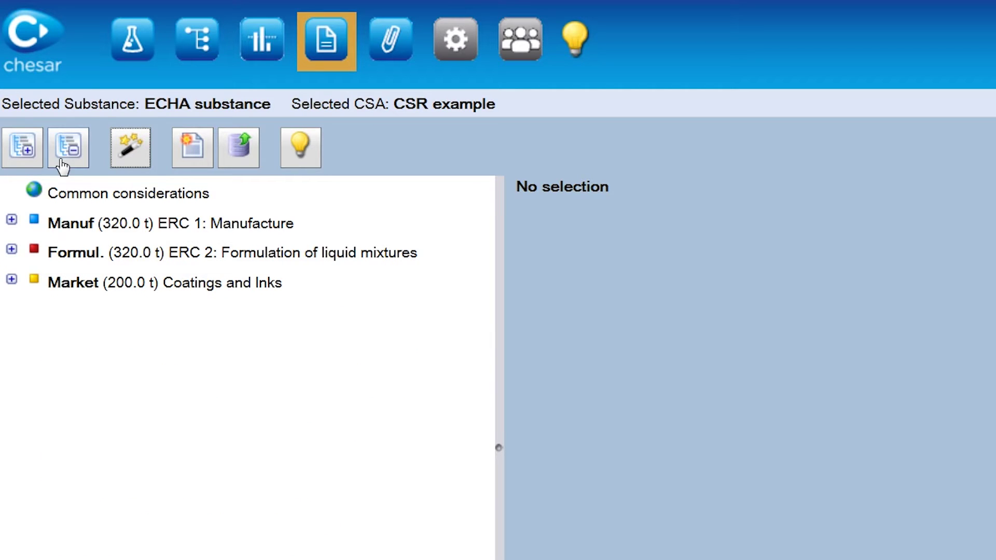
click(17, 161)
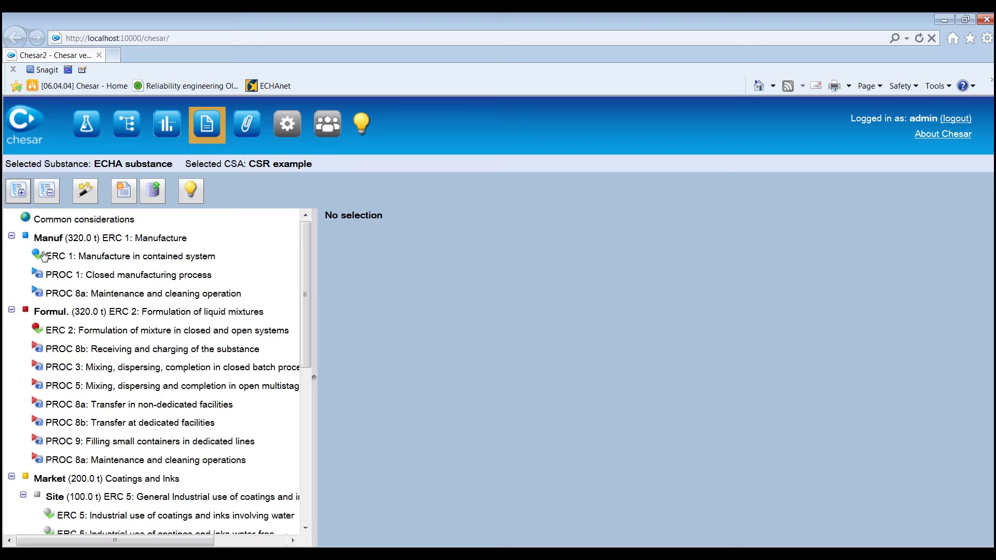
Step: Examine the risk characterisation table and the exposure scenario conditions of PROC 8b: Receiving and charging of the substance
click(114, 352)
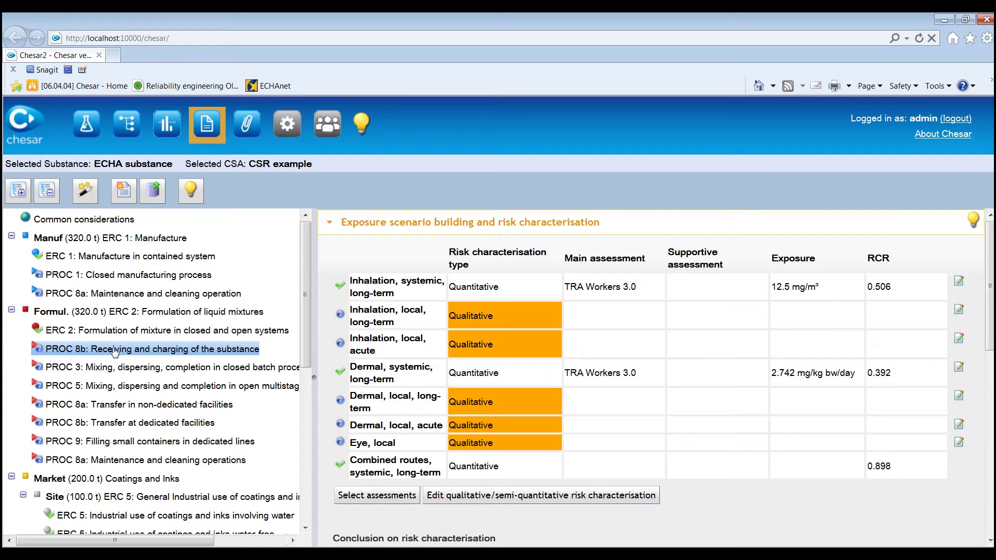
scroll(396, 369, down, 4)
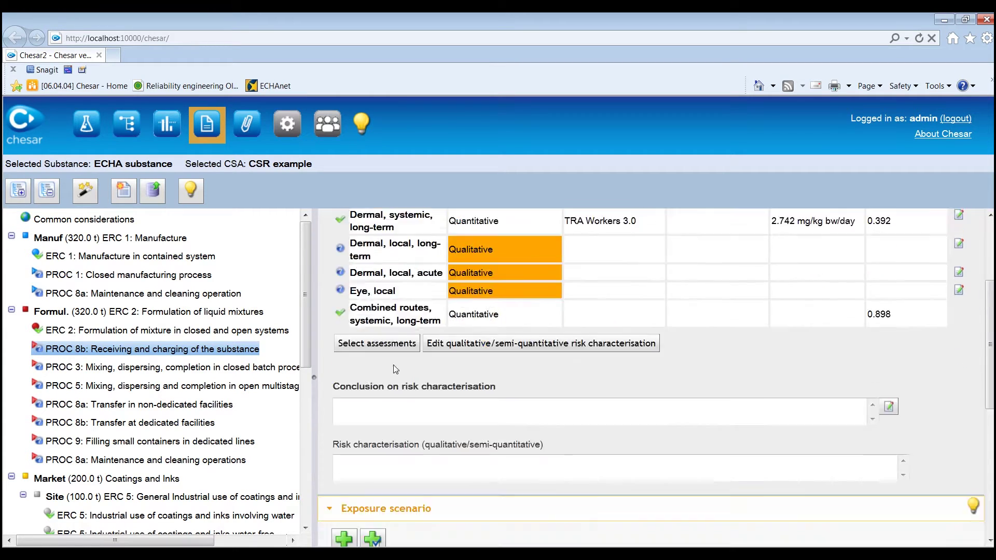
scroll(395, 369, down, 5)
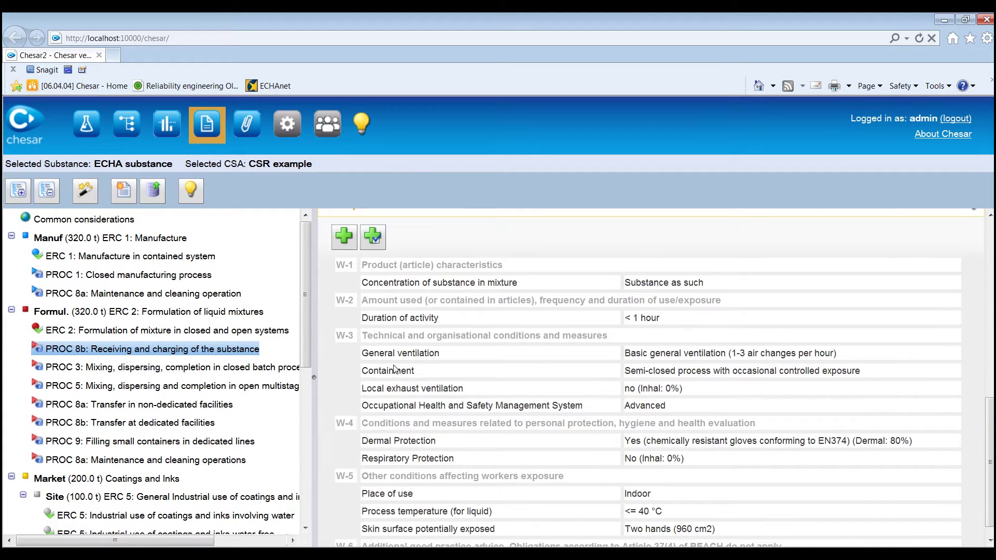
scroll(395, 369, up, 1)
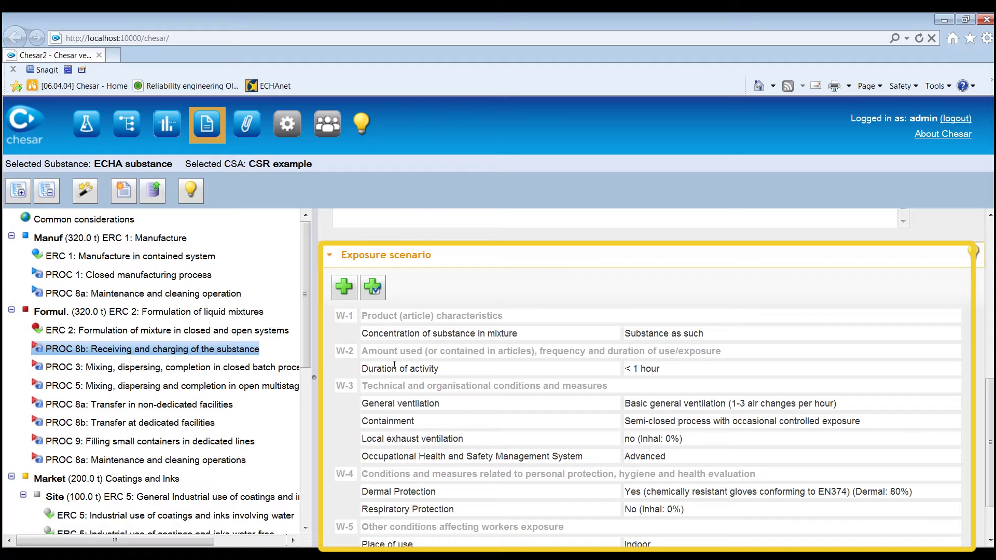
scroll(394, 365, up, 8)
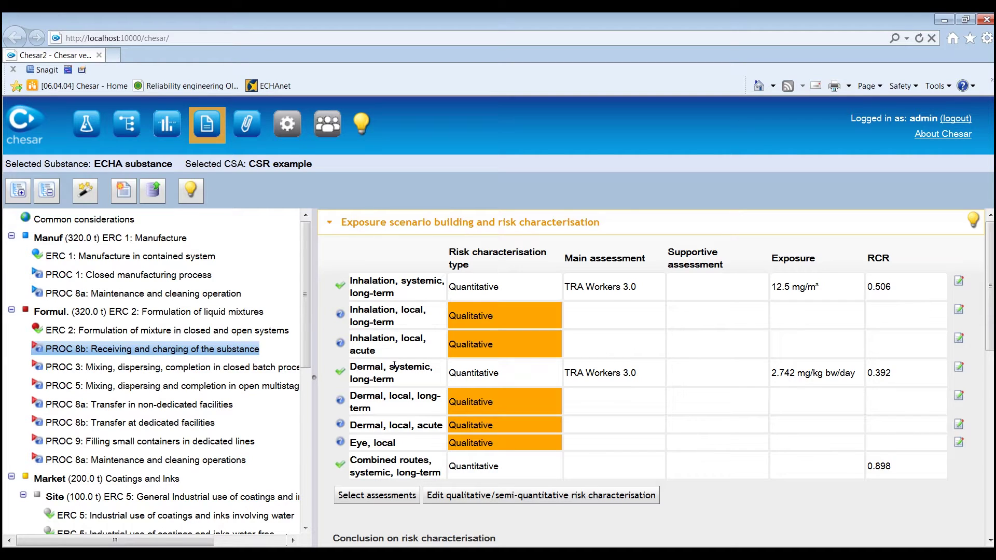
scroll(394, 366, down, 6)
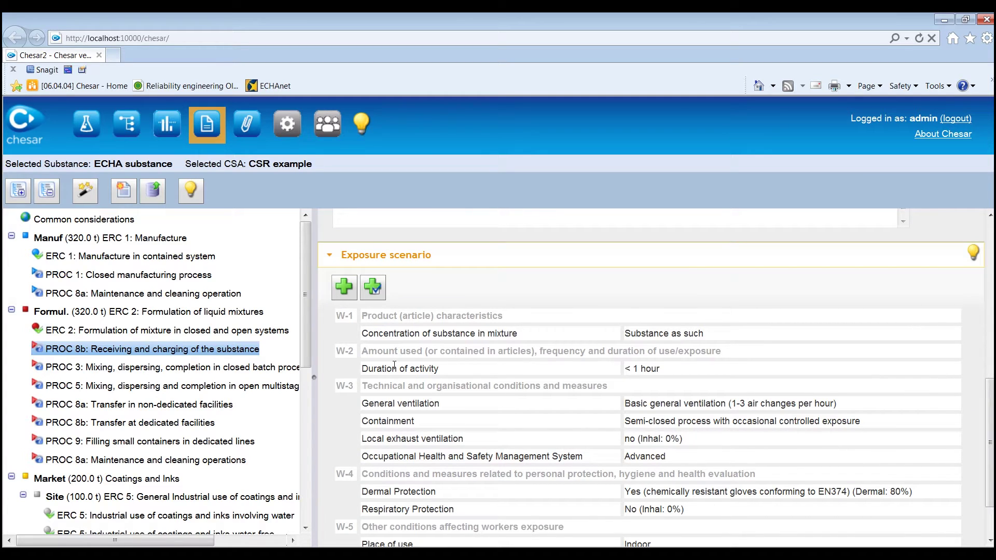
Step: View the remarks form for PROC 8b's conclusion on risk characterisation and close it without entering text
scroll(394, 366, up, 4)
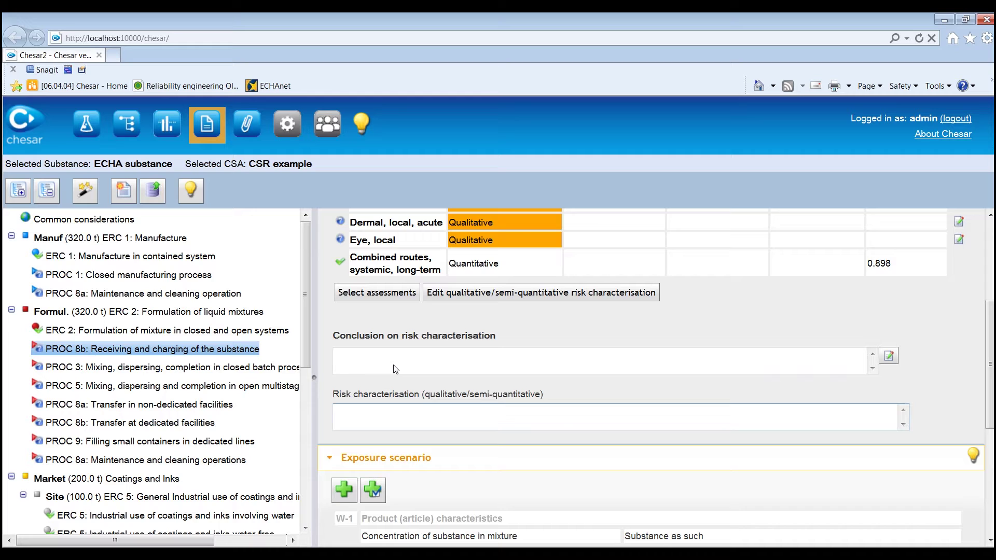
click(889, 358)
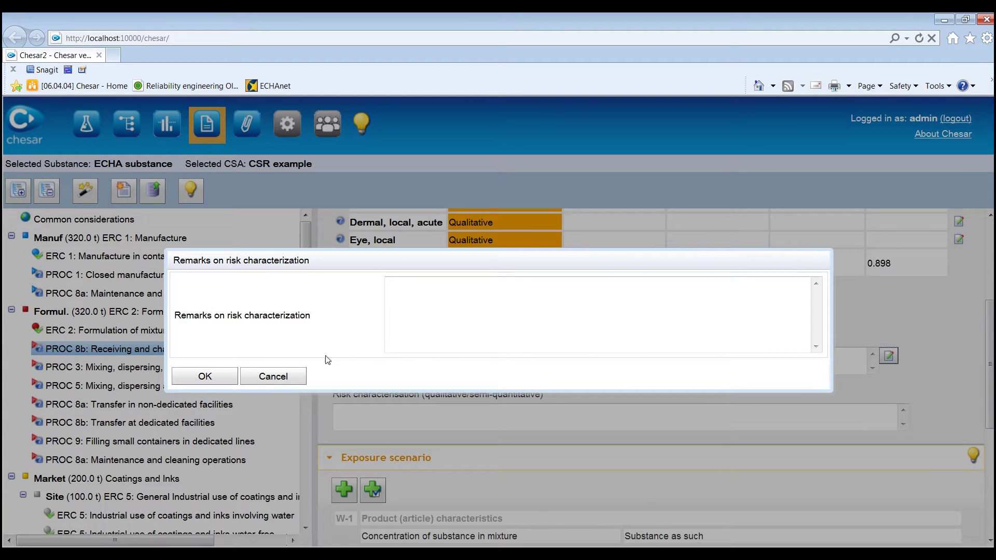
click(273, 376)
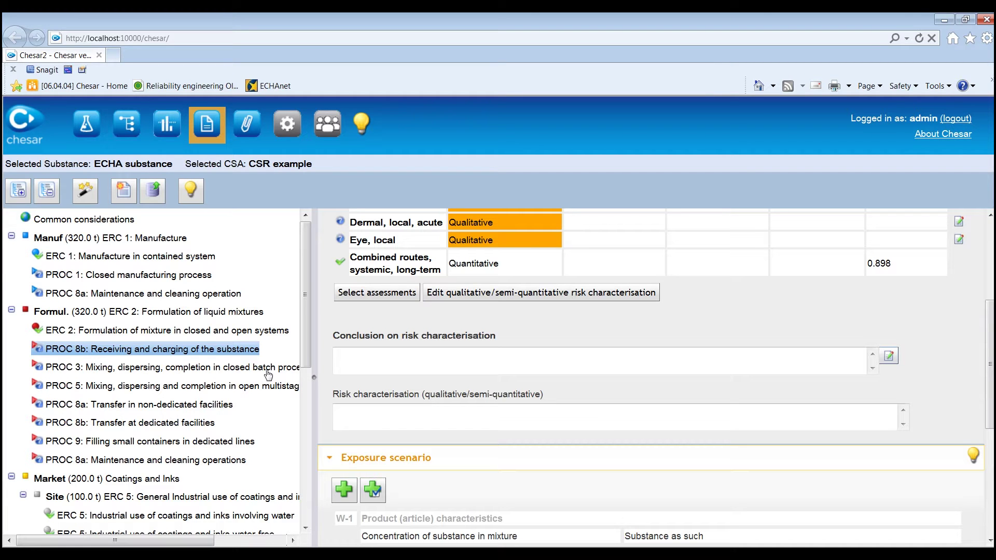
Step: Open the contributing scenario PROC 10: Roller and brushing under the Professional painting use
scroll(228, 373, down, 3)
scroll(228, 373, down, 5)
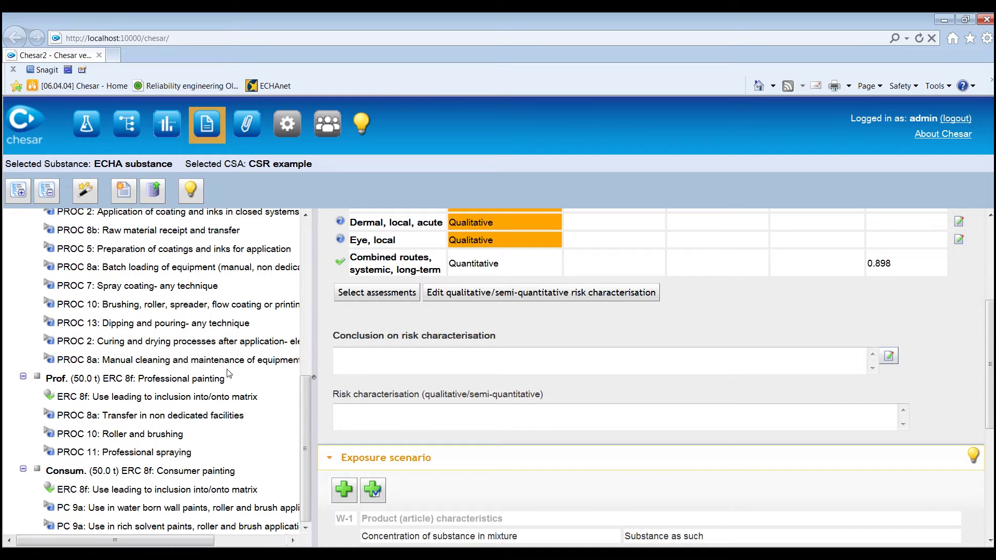
click(158, 435)
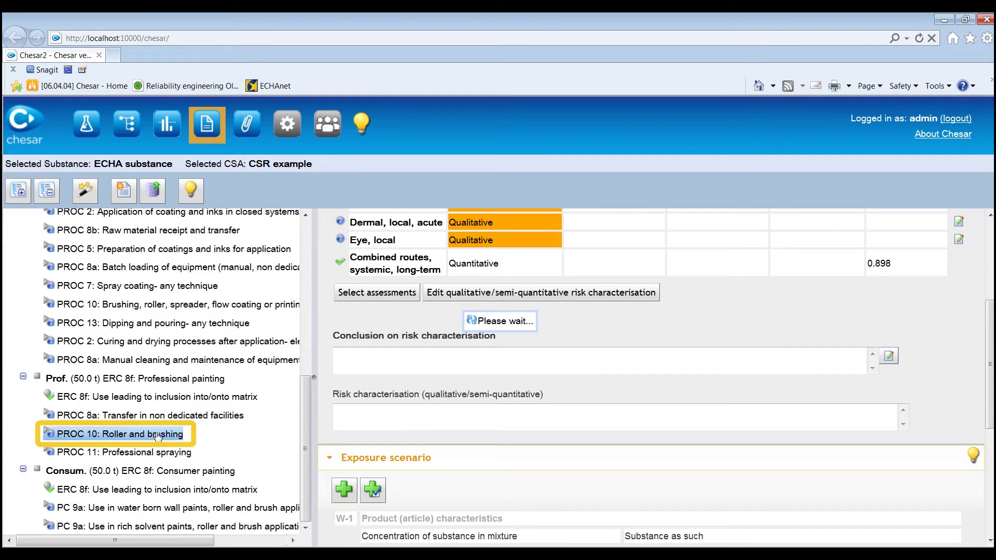
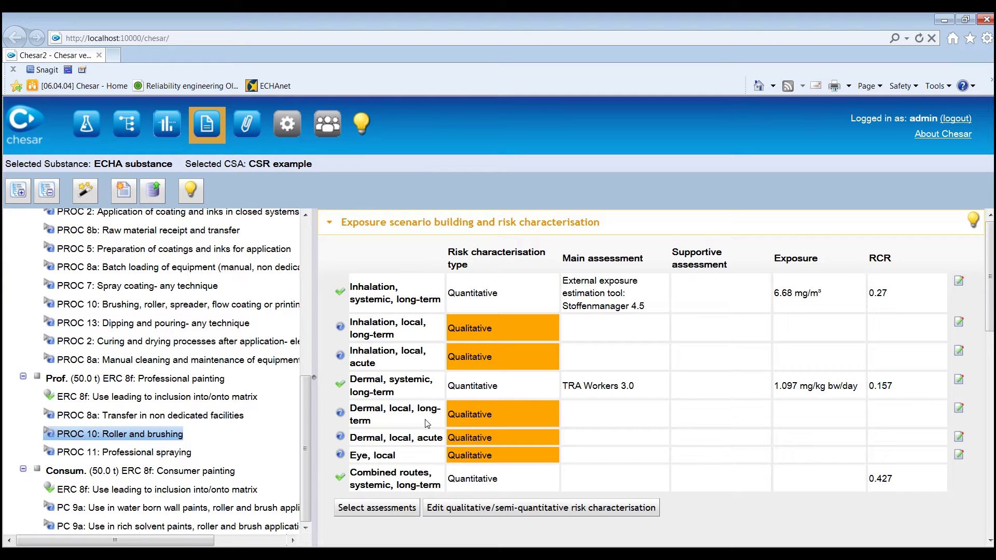
Step: Try selecting TRA Workers 3.0 as main assessment for dermal, local, long-term exposure, and discard the selection
click(368, 508)
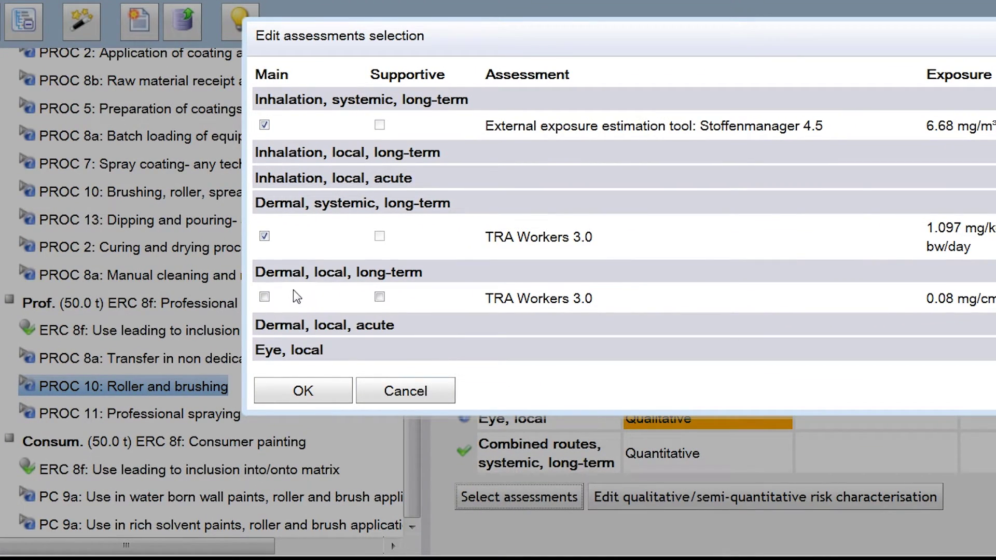
click(264, 296)
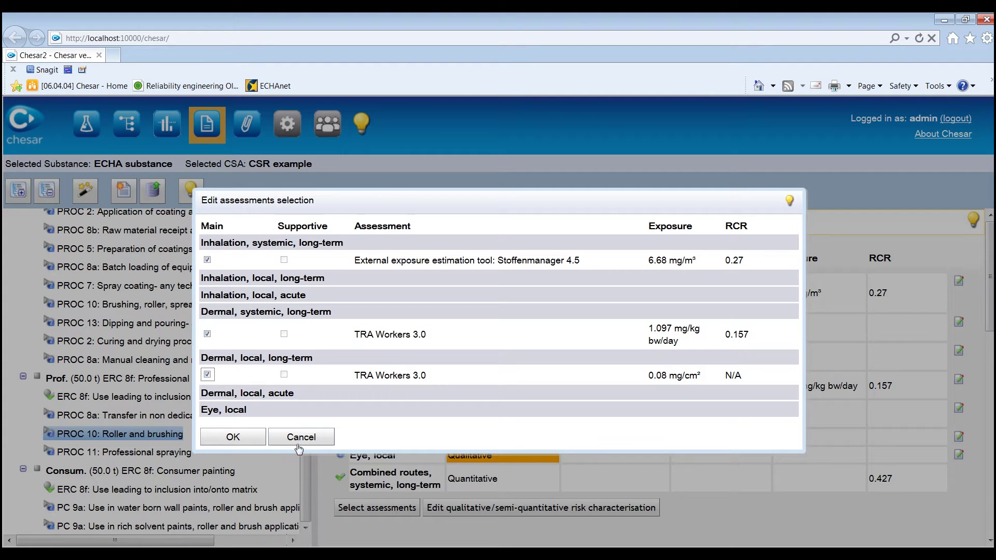
click(297, 438)
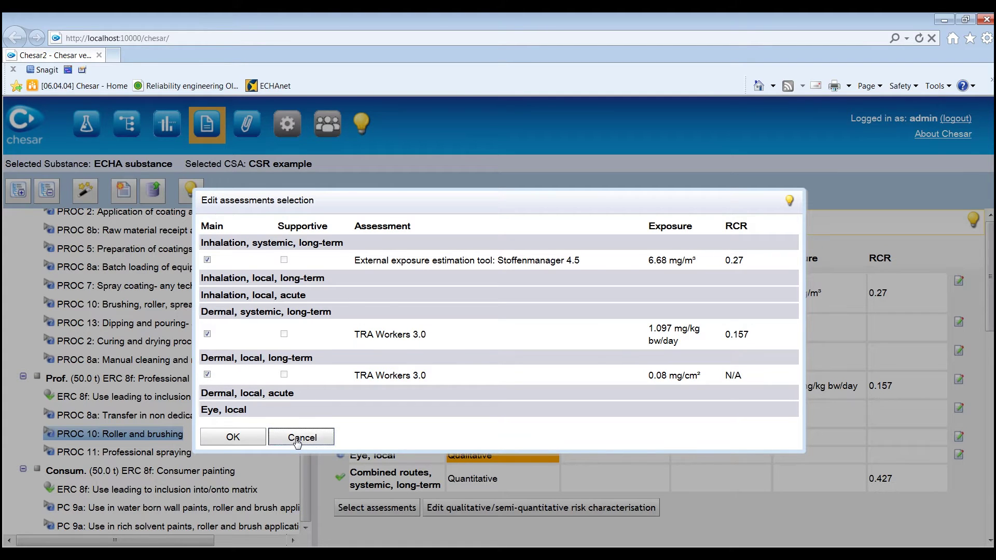
Step: Browse the determinants that can be added to PROC 10's exposure scenario, select Concentration in product, and cancel without adding it
scroll(454, 439, down, 10)
scroll(477, 438, down, 1)
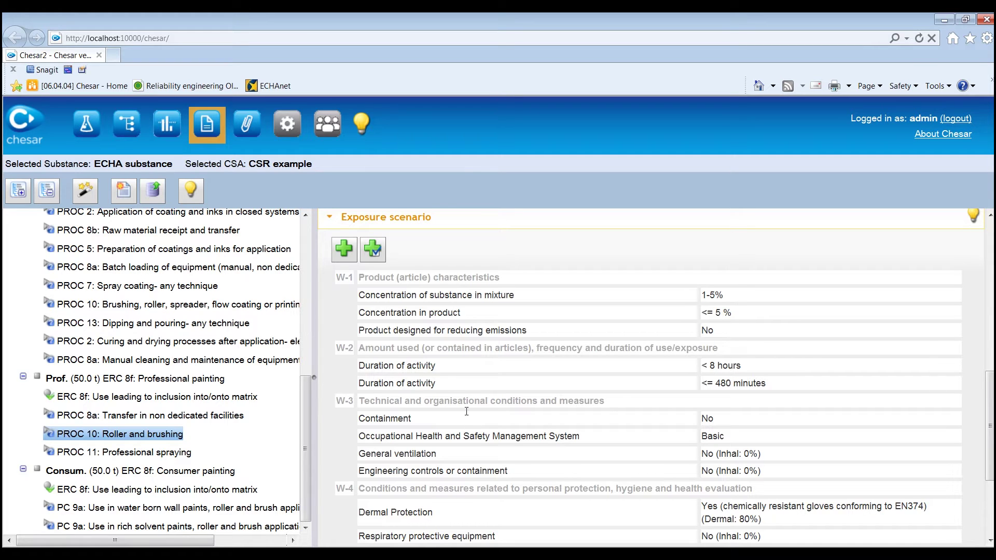
click(341, 254)
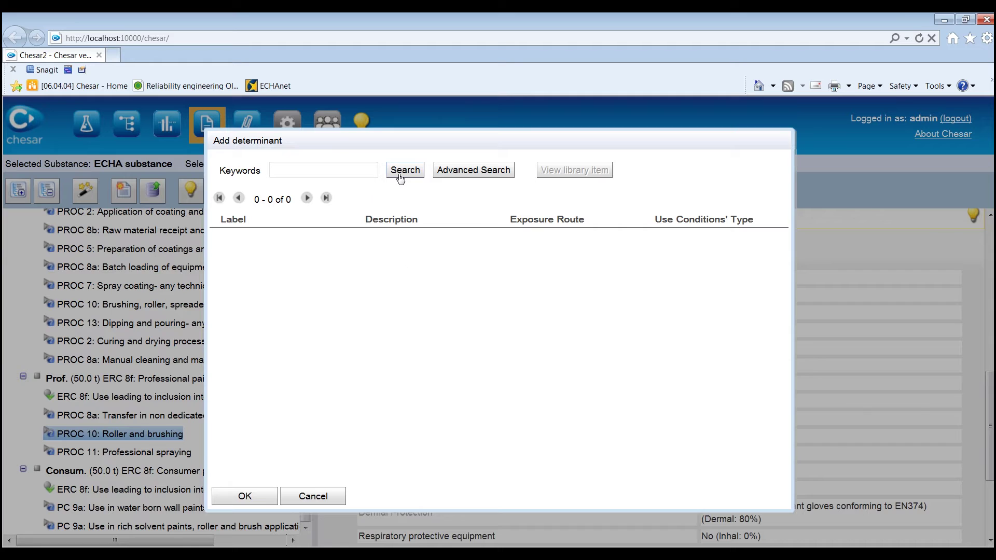
click(399, 172)
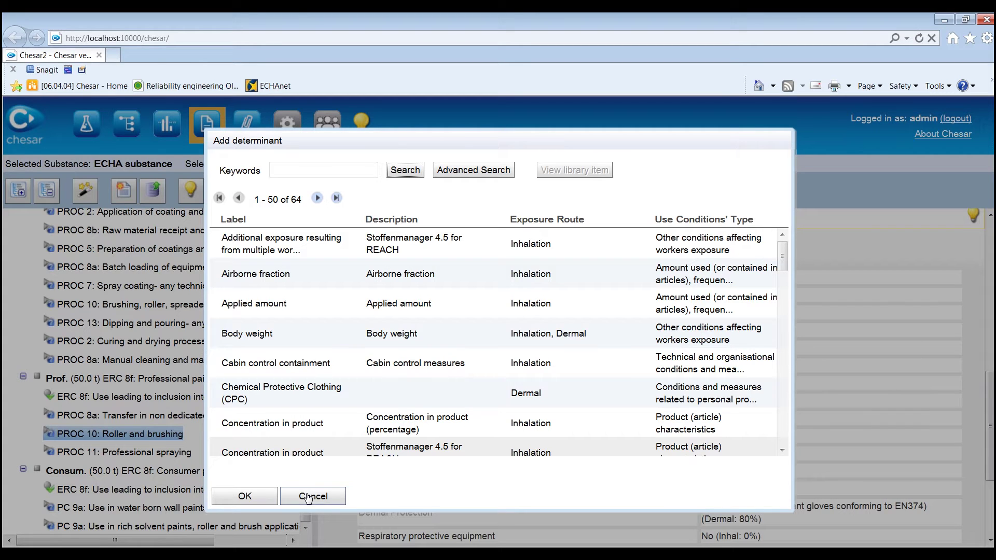
click(247, 423)
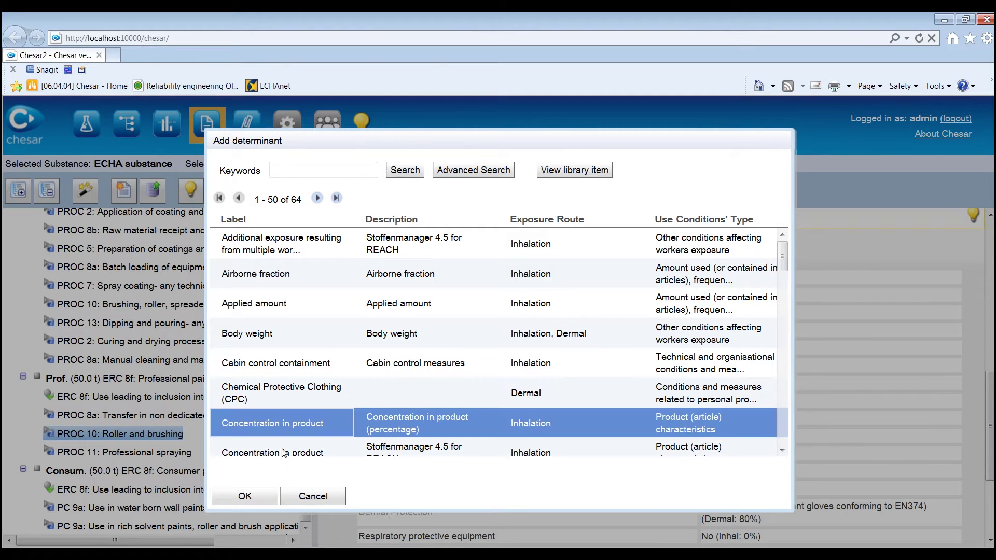
click(297, 498)
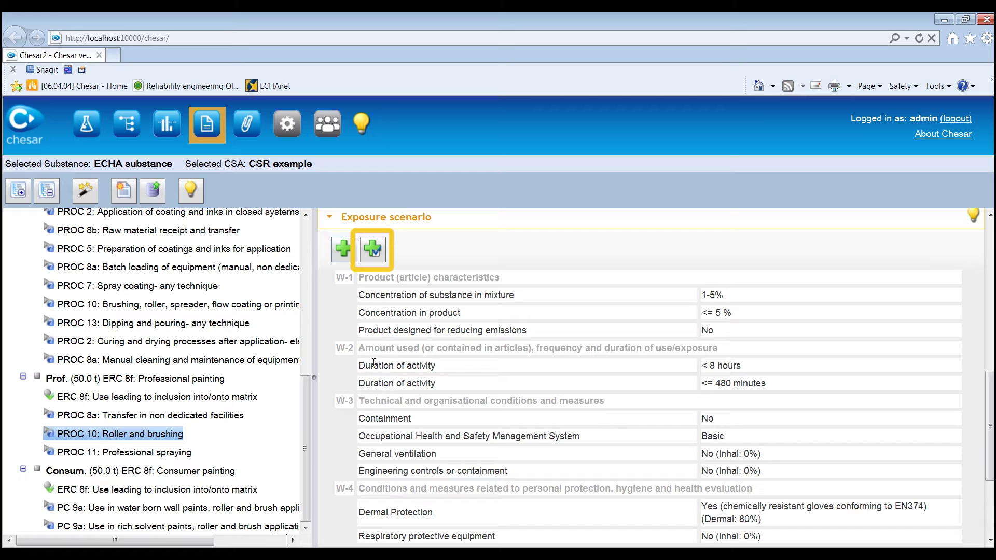
Step: Browse the library for good practice determinants for PROC 10's exposure scenario and cancel without adding any
click(372, 250)
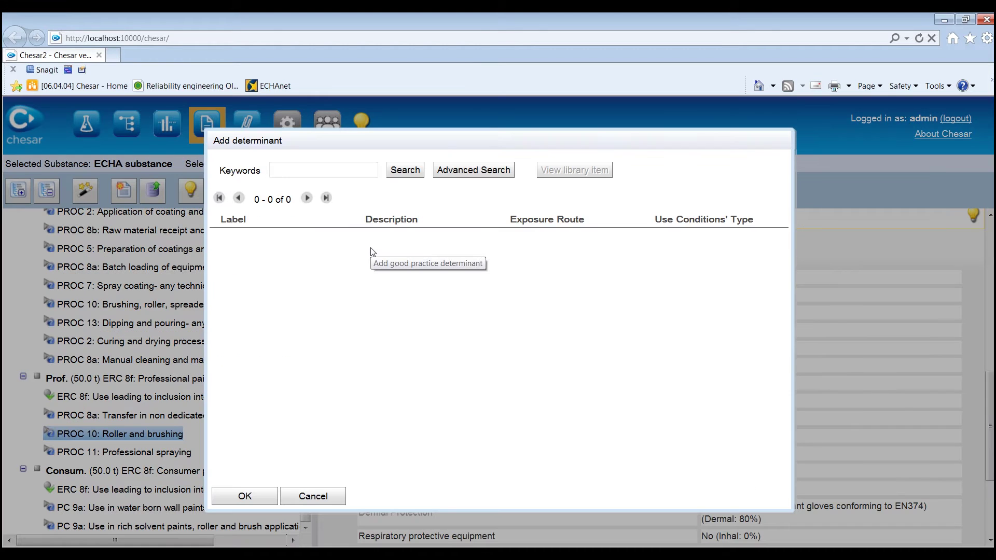
click(403, 171)
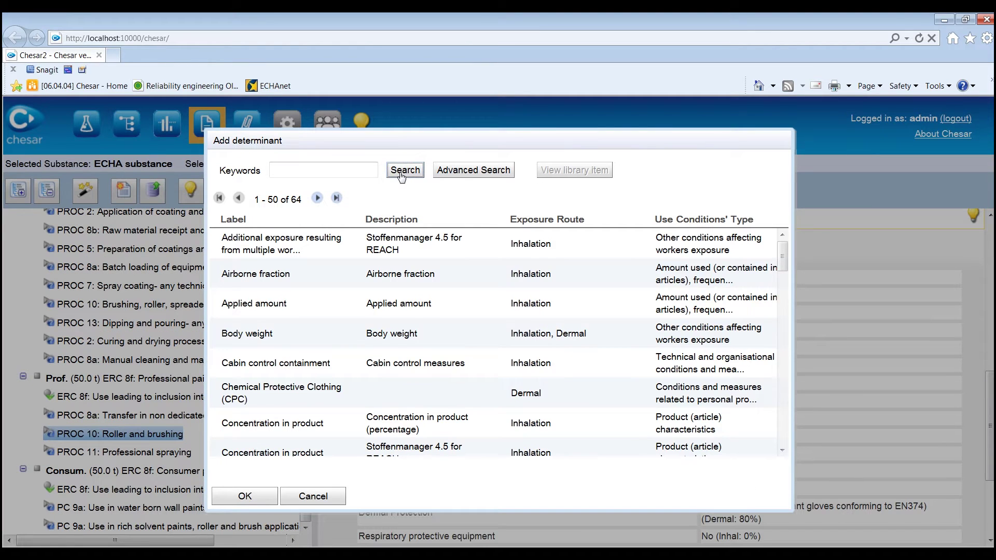
scroll(374, 358, down, 3)
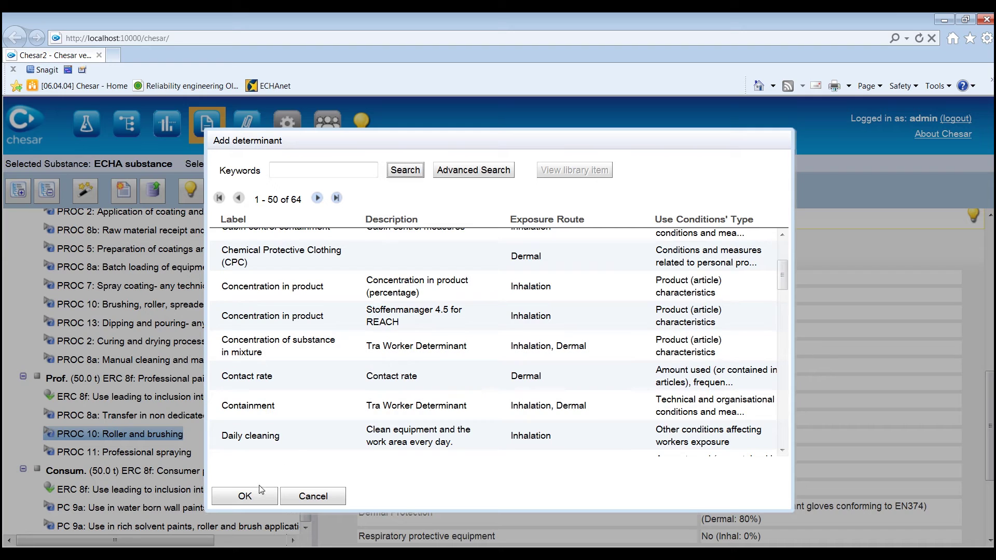
click(306, 440)
click(307, 495)
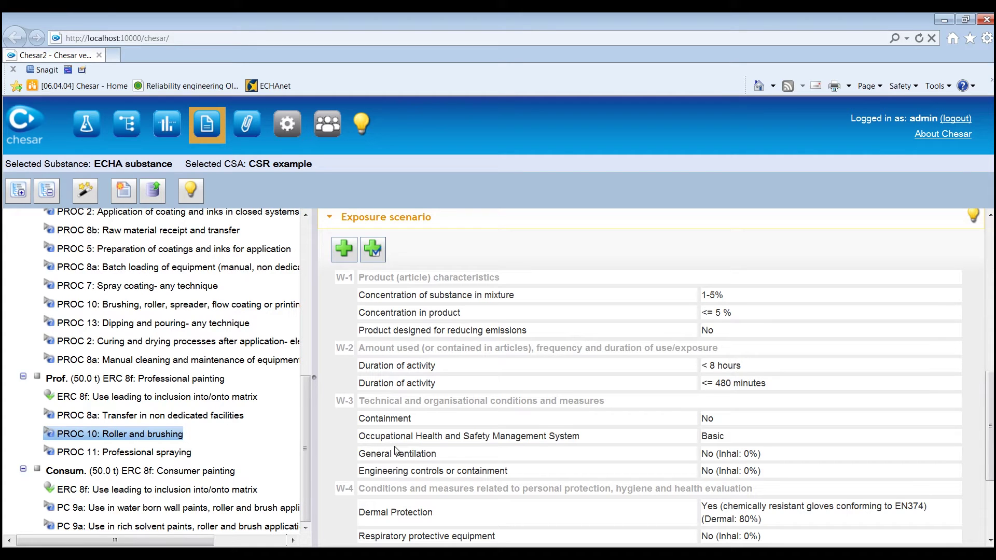
Step: Mark all five local routes as controlled, noting "Adverse irritancy effects are controlled by substance concentration (< 10 %) in product, and no local effects are expected."
scroll(396, 450, up, 5)
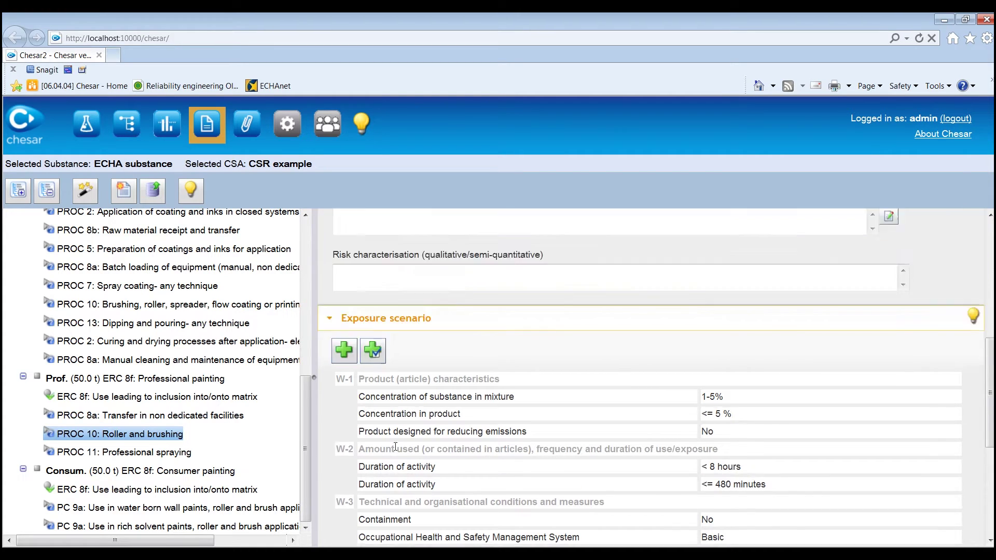
scroll(394, 449, up, 1)
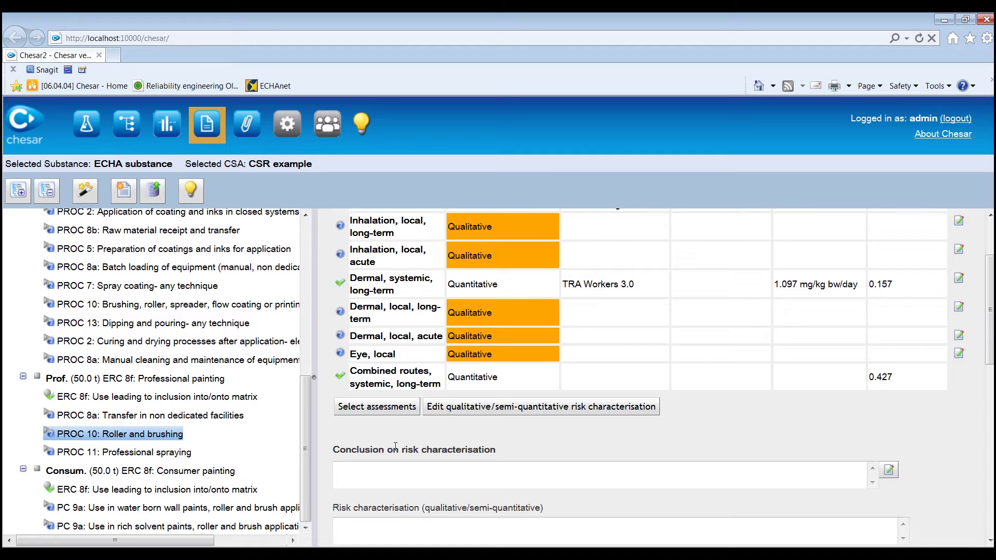
scroll(394, 445, up, 2)
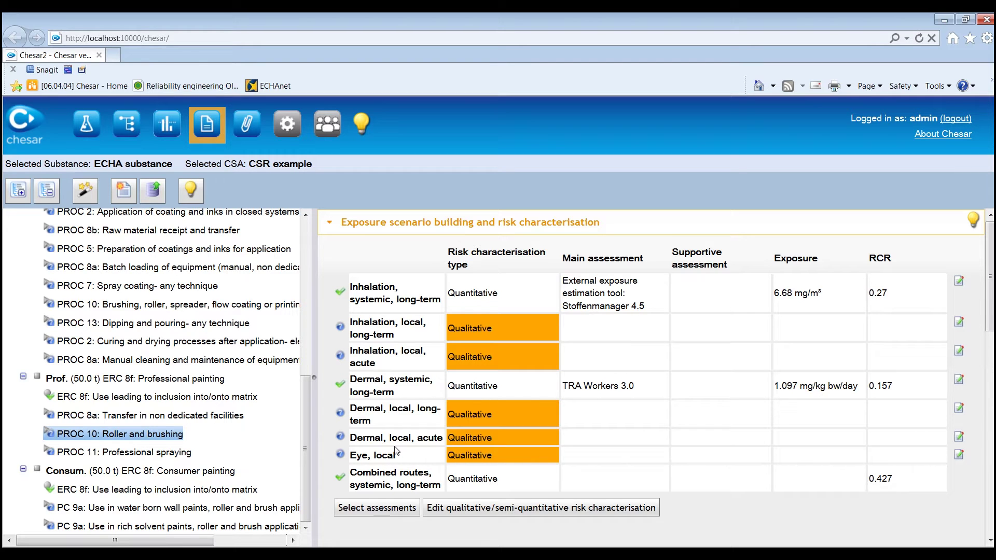
click(473, 512)
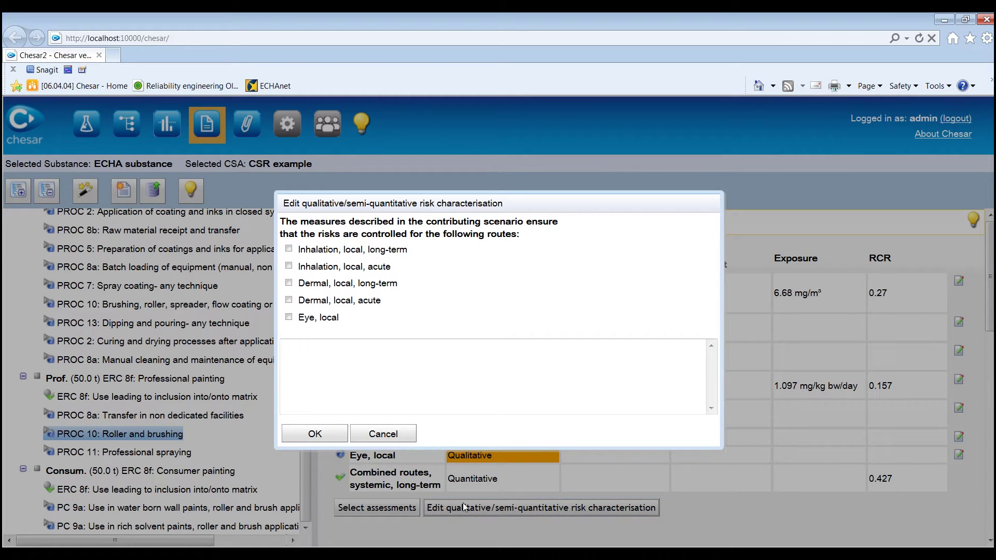
click(288, 249)
click(289, 266)
click(289, 283)
click(289, 300)
click(289, 317)
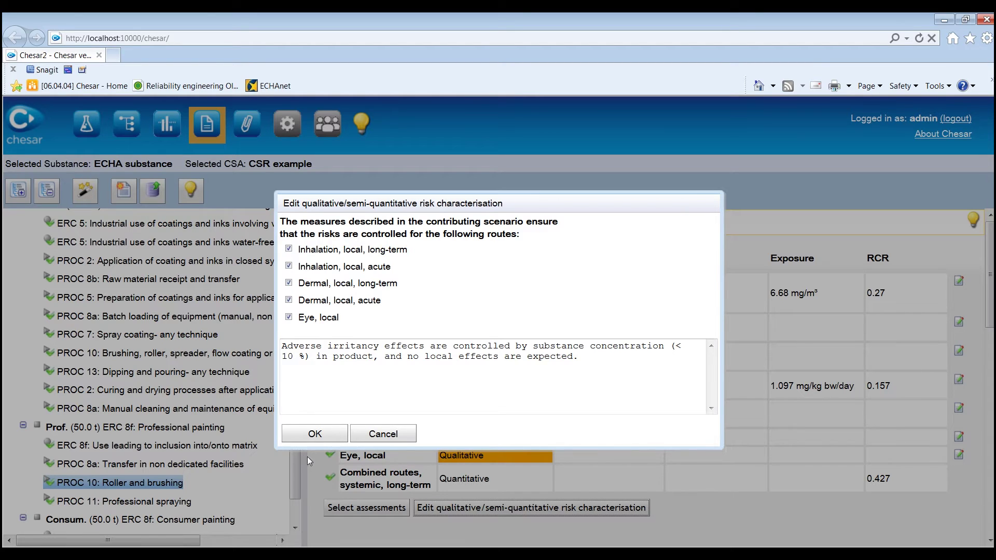
click(313, 434)
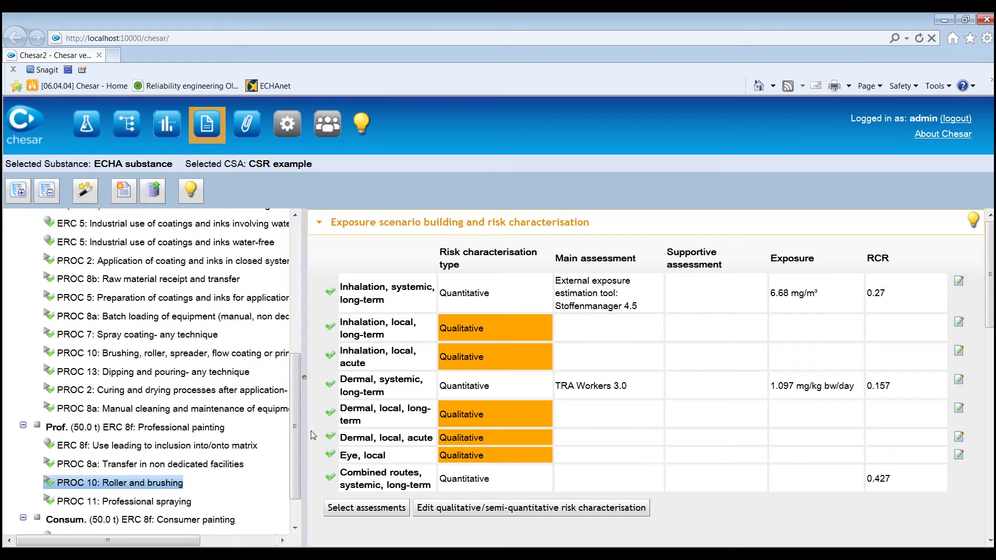
scroll(196, 426, up, 4)
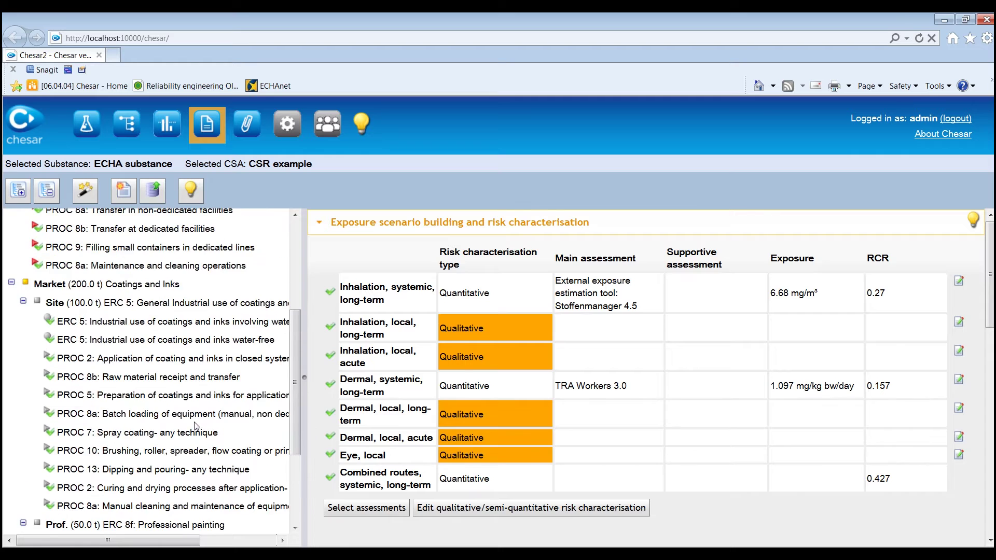
Step: Review the assessments selected for ERC 2: Formulation of mixture in closed and open systems, and close the selection without changes
scroll(196, 426, up, 2)
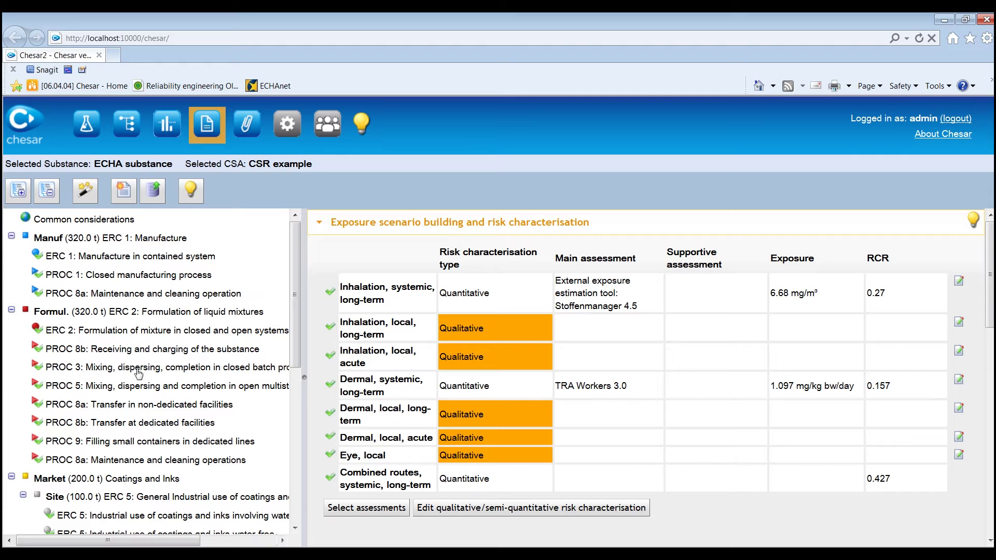
click(128, 336)
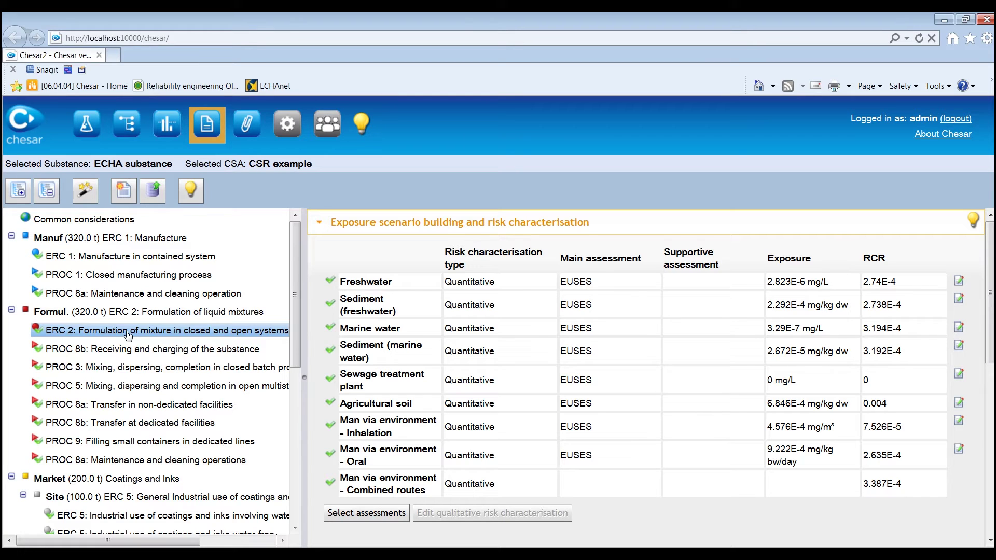
click(378, 515)
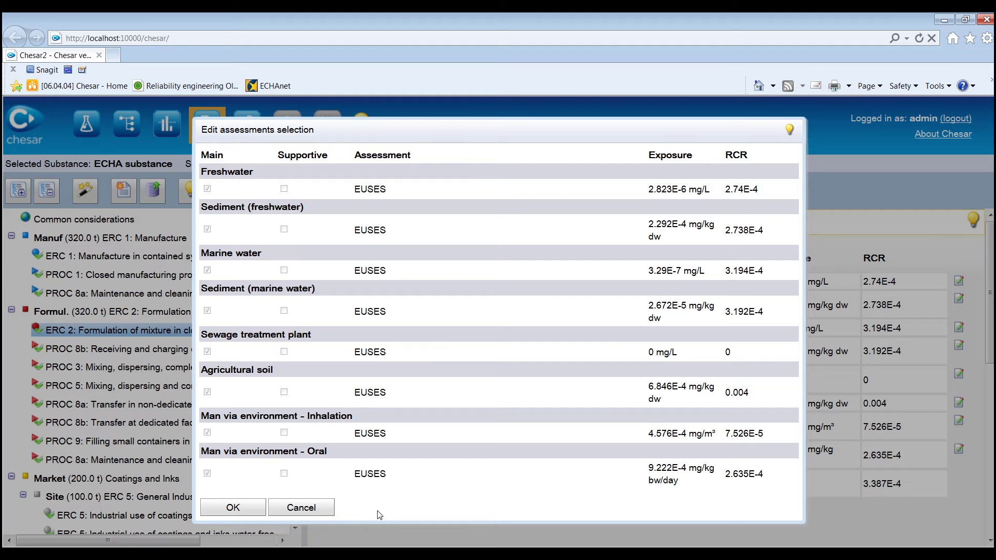
click(322, 509)
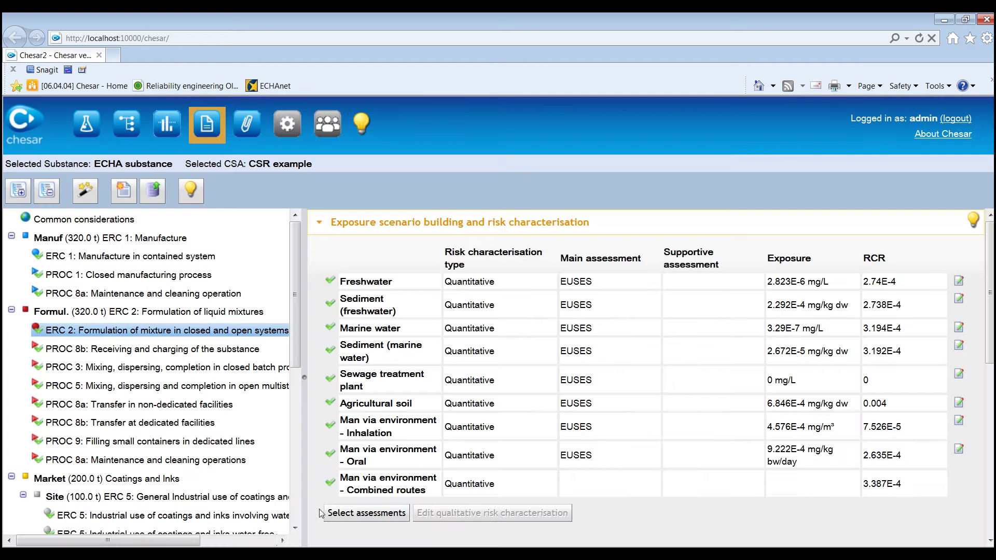
Step: Open the remarks on risk characterisation for ERC 2 and cancel without entering any
scroll(688, 489, down, 3)
scroll(688, 489, down, 1)
click(880, 424)
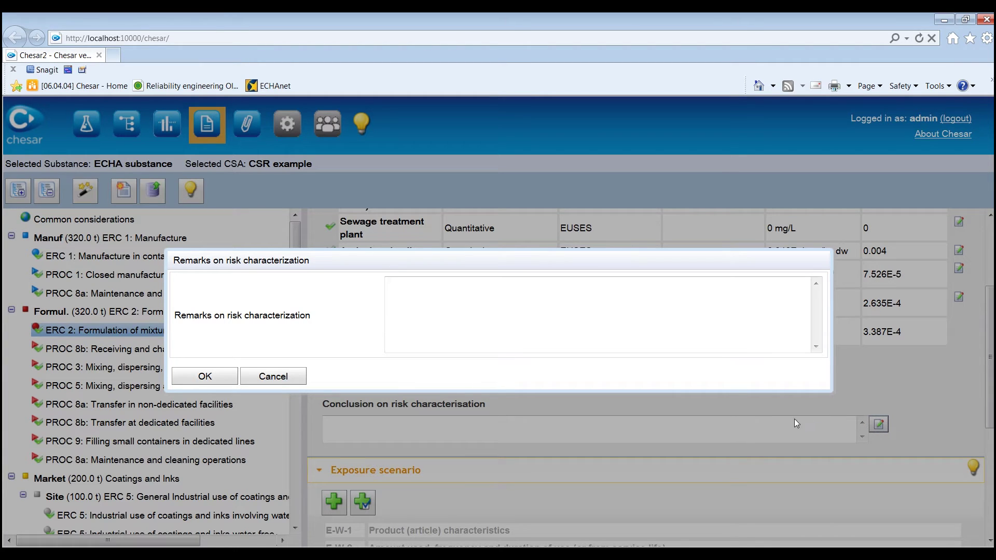
click(285, 377)
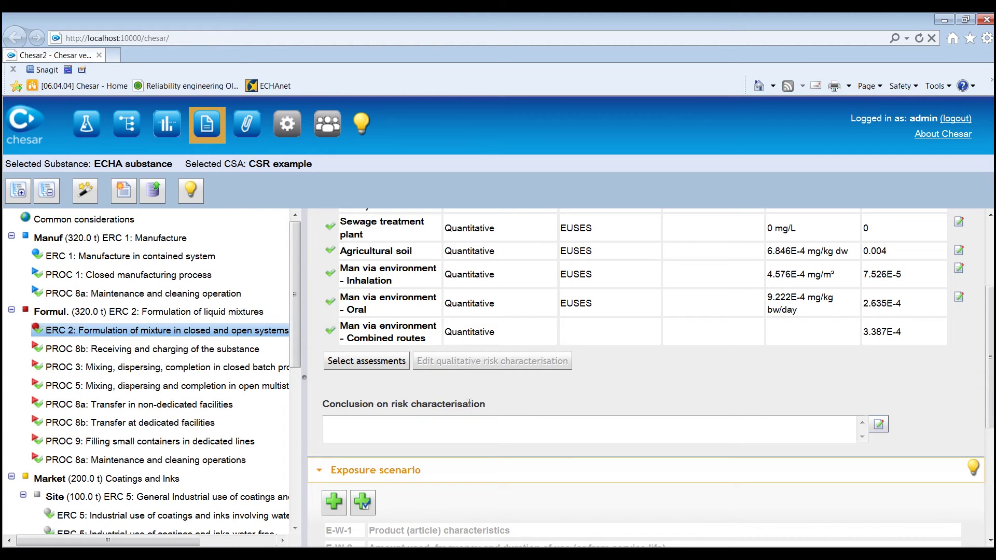
Step: Browse the determinants that can be added to ERC 2's exposure scenario, select Collect water from equipment/drums cleaning, and cancel without adding it
scroll(560, 407, down, 1)
scroll(560, 407, down, 4)
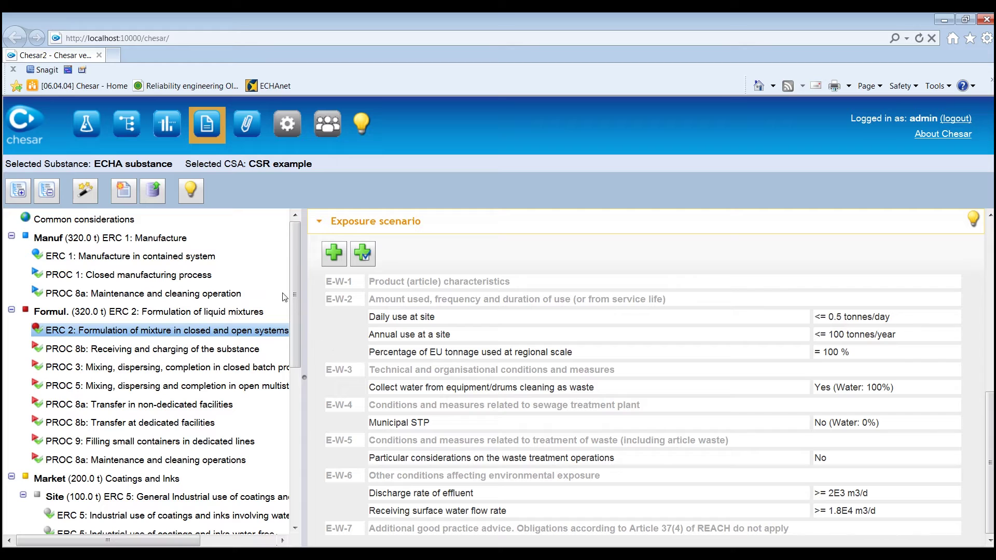
click(333, 255)
click(403, 170)
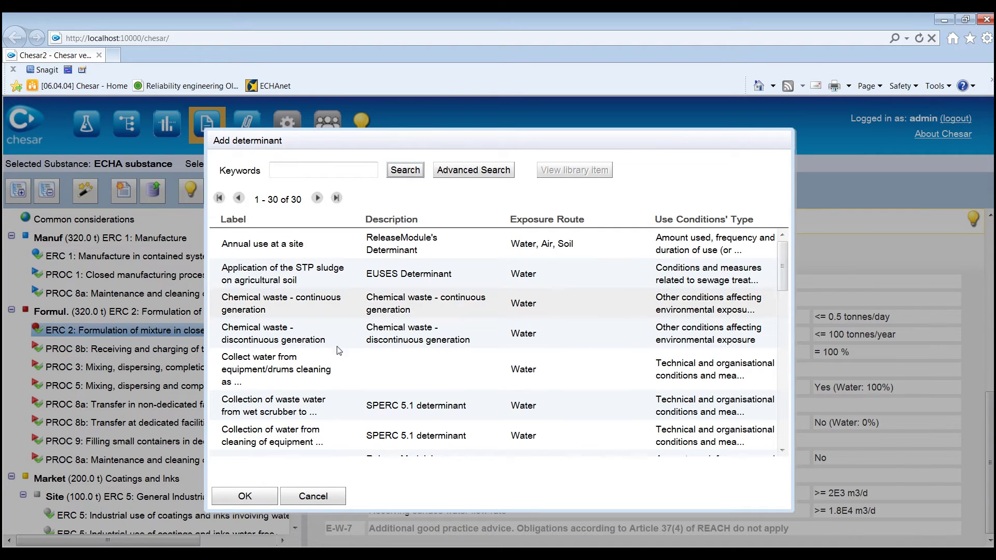
click(328, 370)
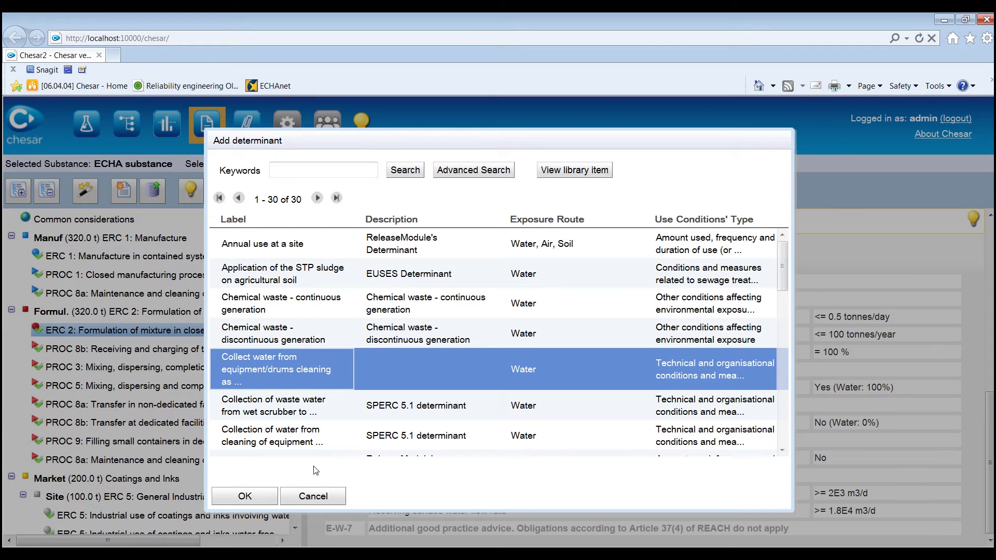
click(314, 496)
scroll(490, 441, up, 4)
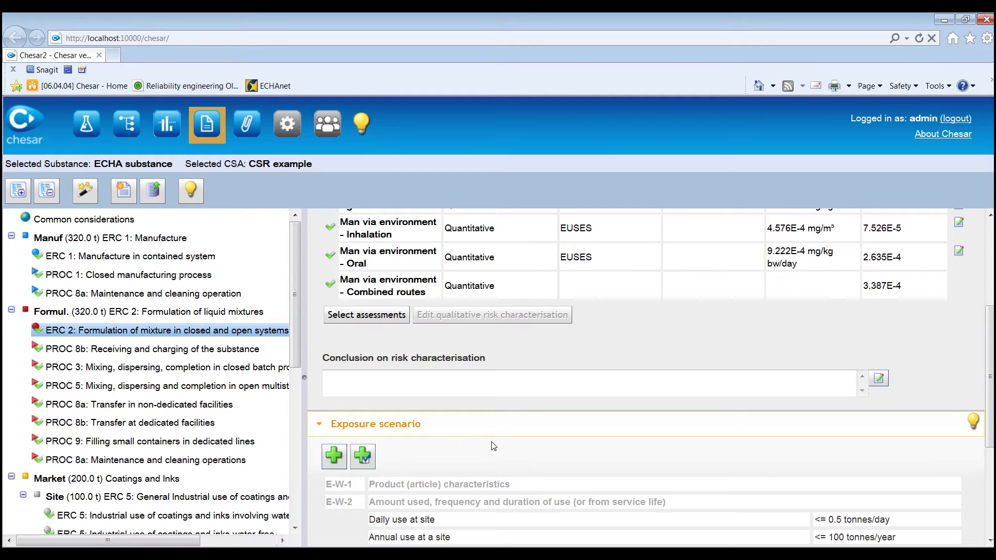
scroll(493, 446, up, 4)
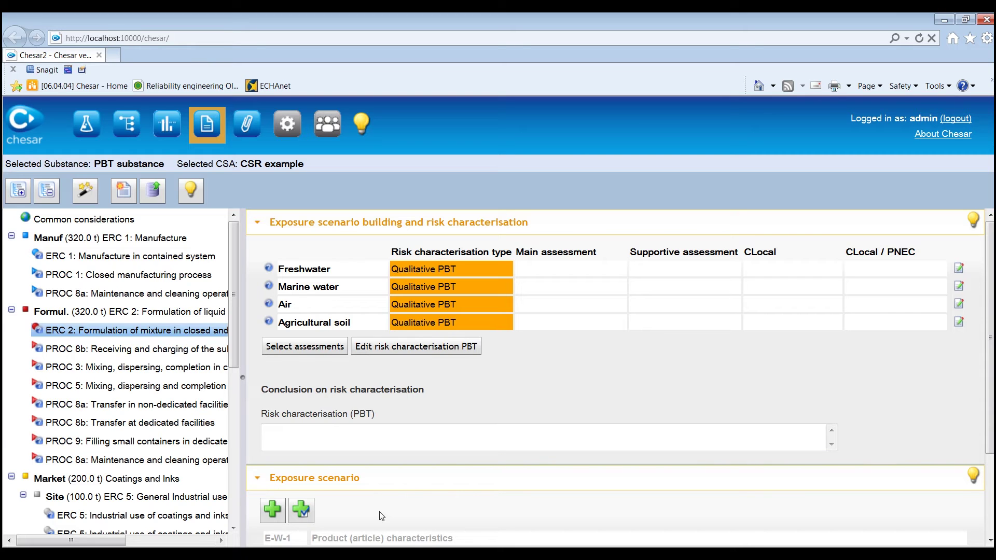
Step: Mark minimisation of emission as demonstrated in the PBT risk characterisation of ERC 2 for PBT substance, with "justification..." as the explanation
click(378, 349)
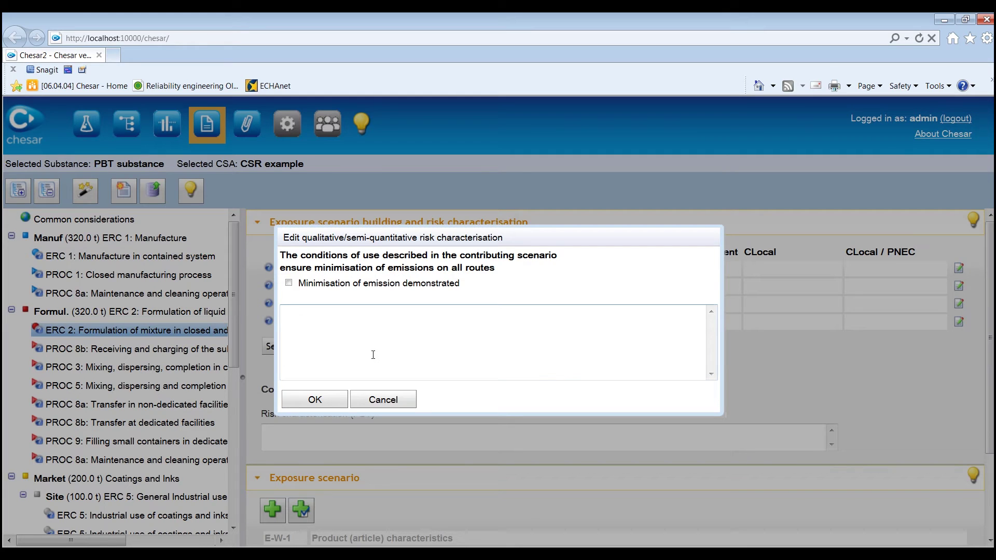
click(289, 284)
click(336, 328)
text(justification...)
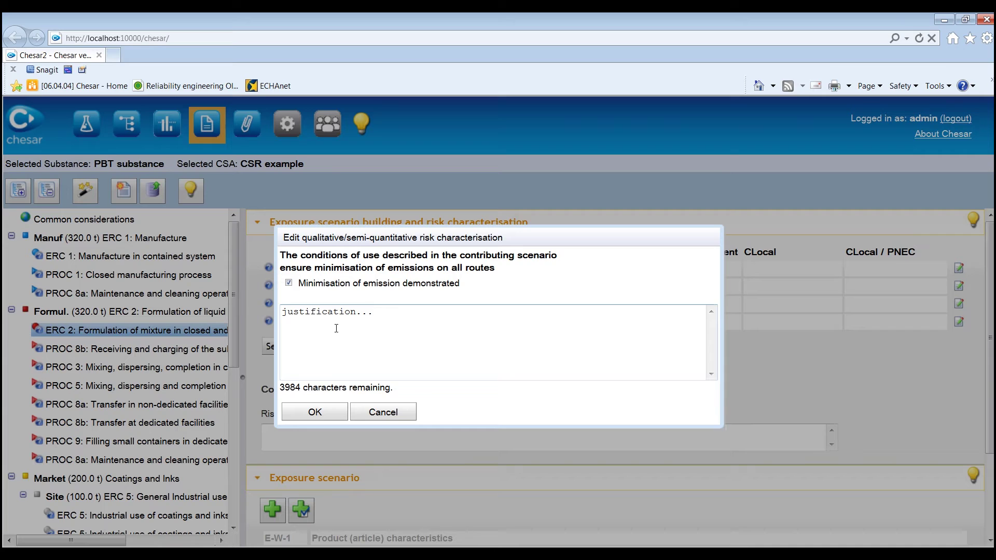
click(326, 413)
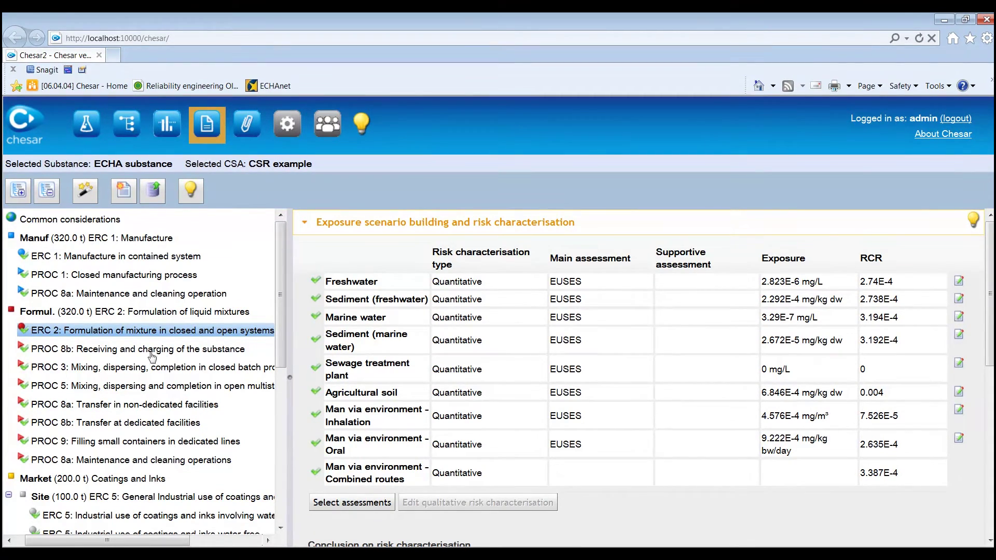
Step: Read the explanation on the approach taken for the Formulation of liquid mixtures exposure scenario and close it without changes
click(140, 314)
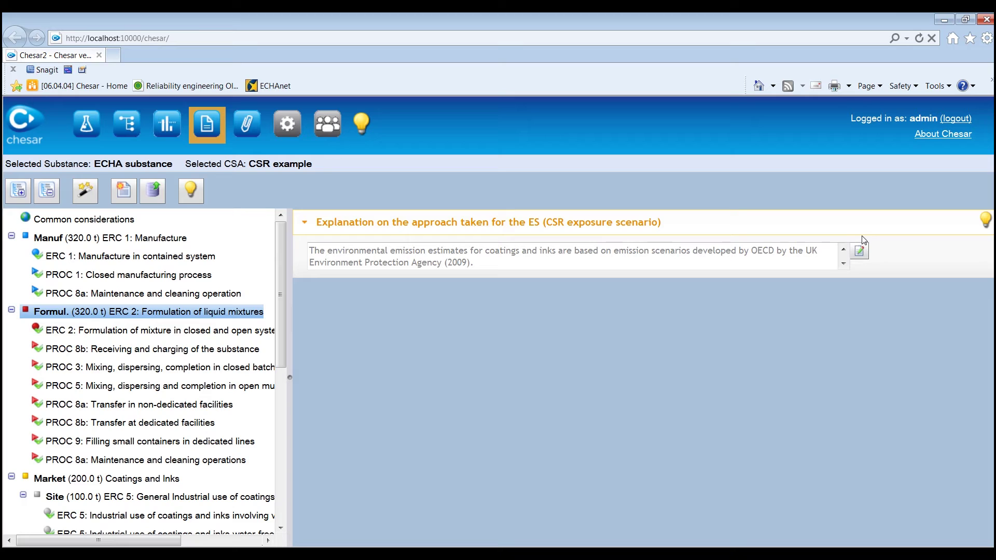
click(859, 252)
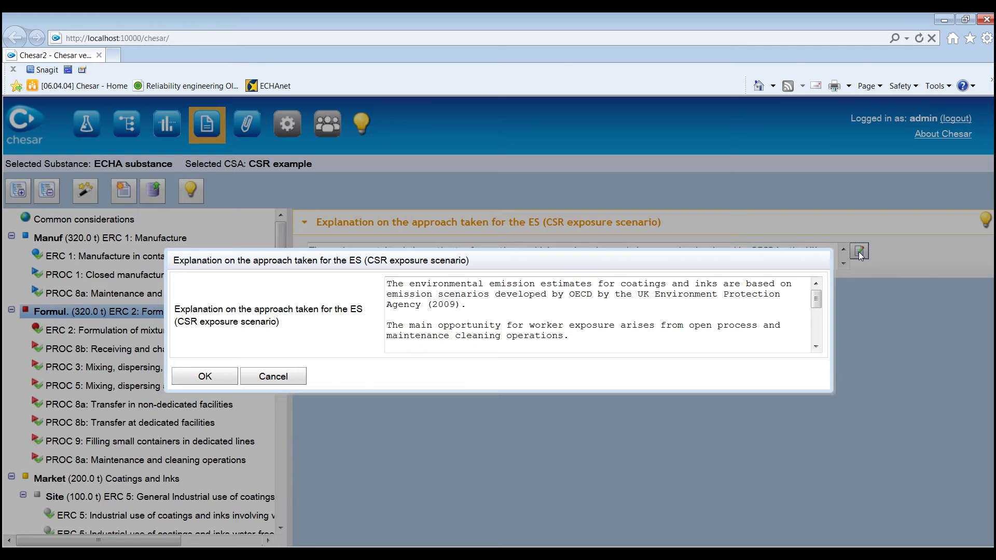
scroll(710, 315, down, 5)
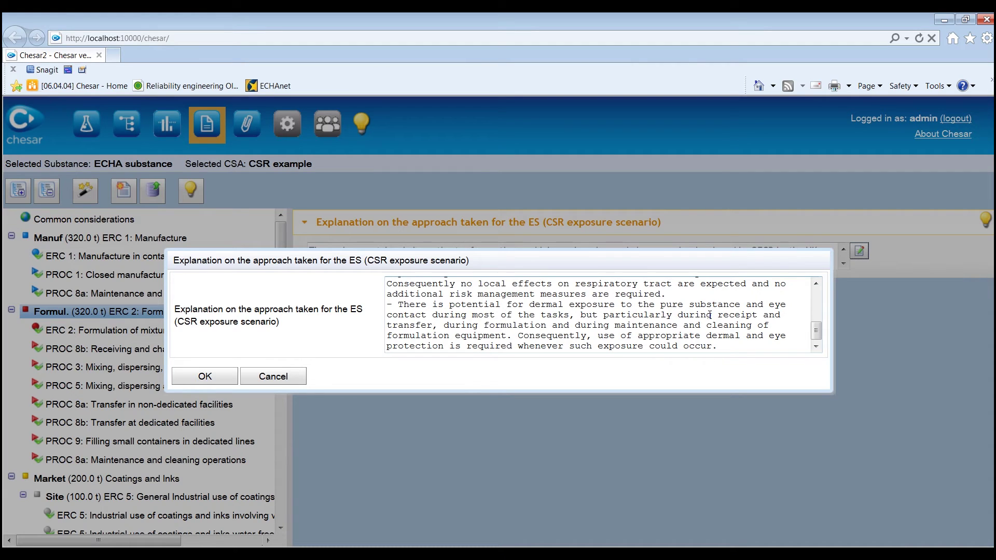
click(259, 377)
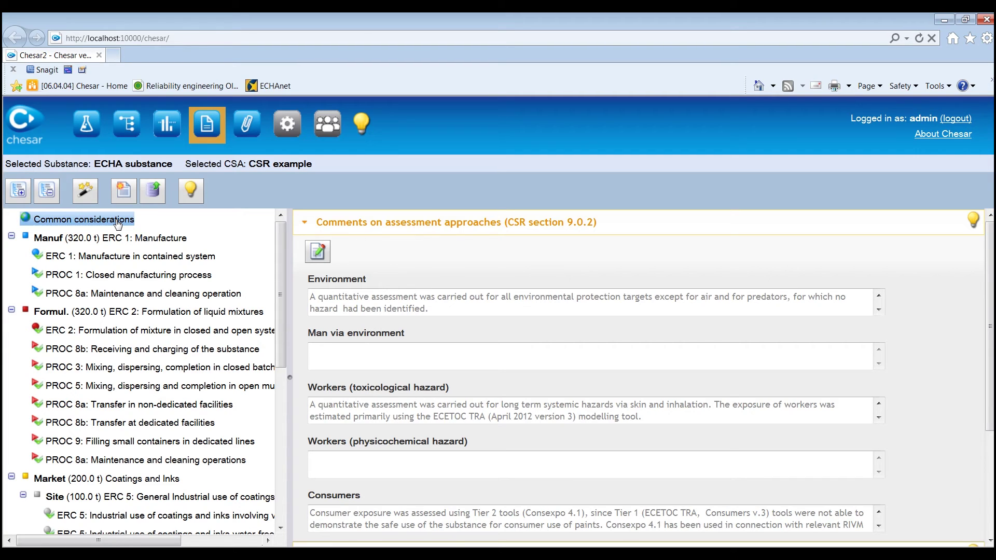
Step: Read the environment, workers and consumers comments on assessment approaches (CSR section 9.0.2) and close them without changes
click(318, 252)
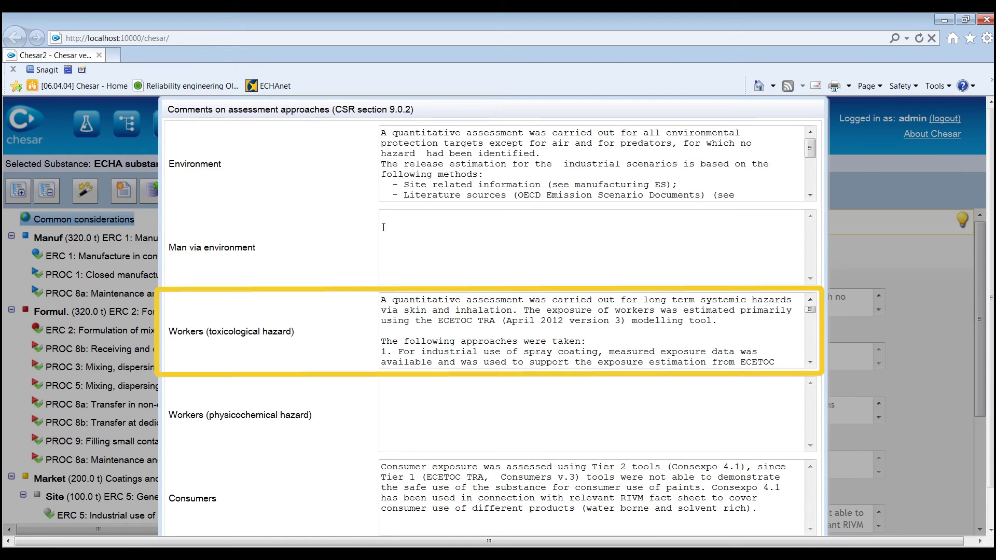
scroll(490, 162, down, 2)
scroll(490, 161, down, 1)
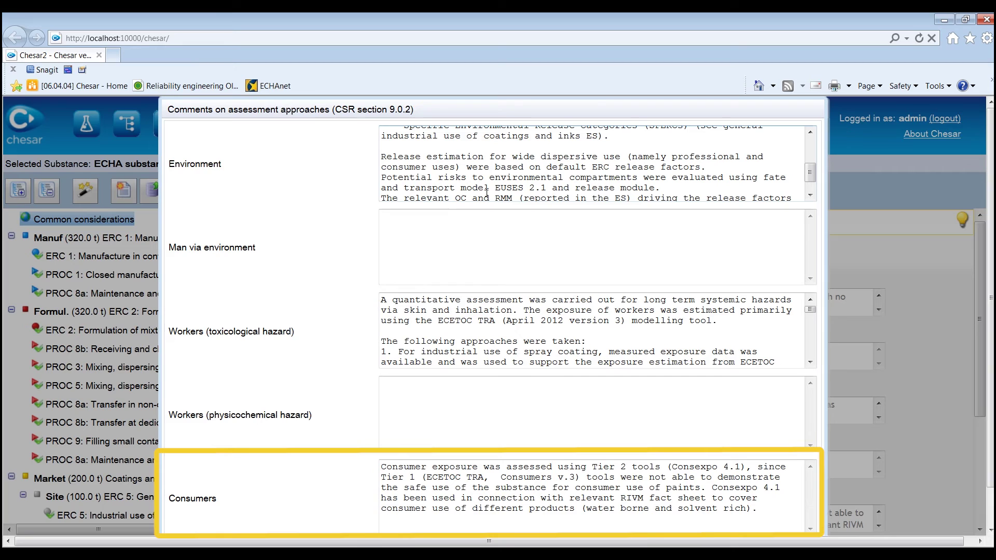
scroll(491, 321, down, 2)
scroll(492, 321, down, 1)
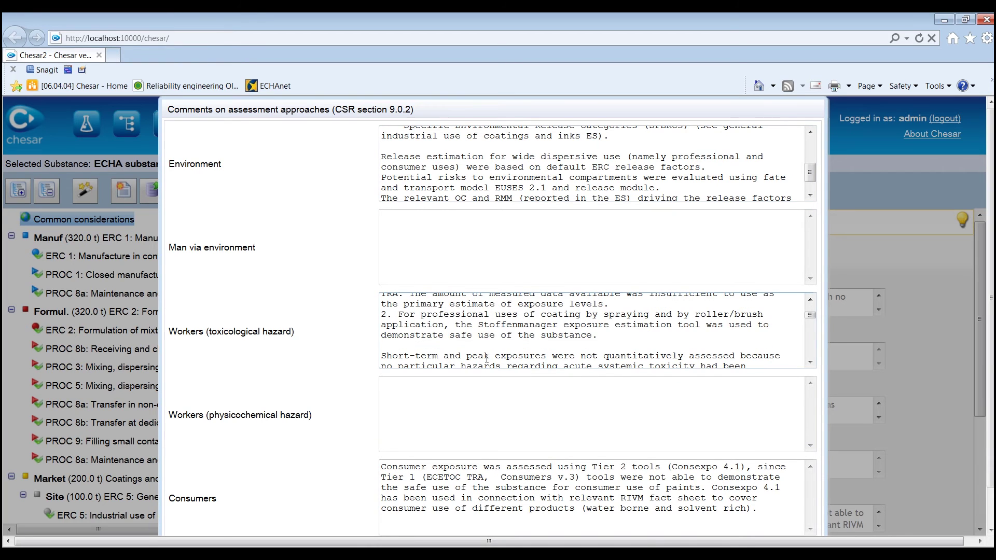
scroll(493, 470, down, 1)
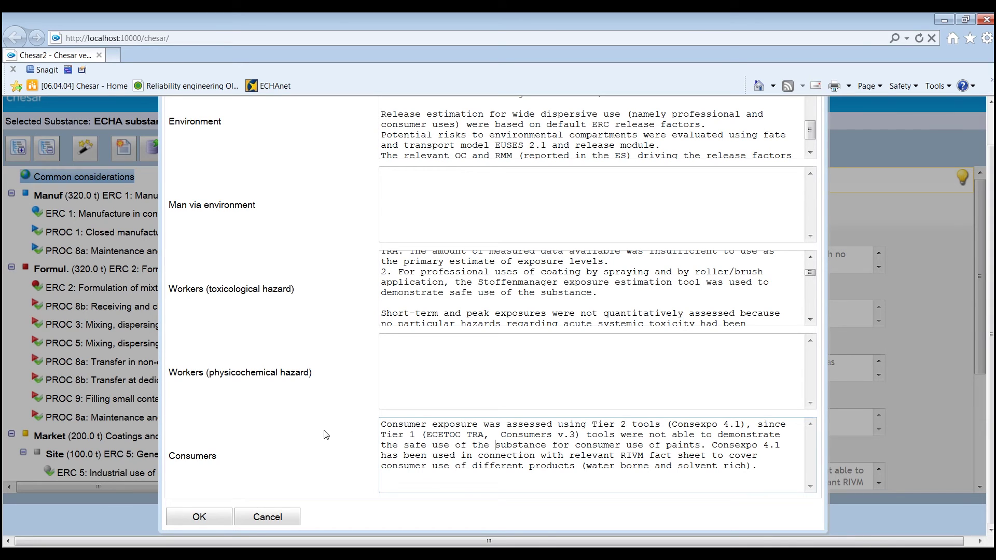
click(267, 517)
Step: Read the general information on risk management (CSR section 9.0.2.3) for toxicological and physicochemical hazards and close it without changes
scroll(468, 415, down, 1)
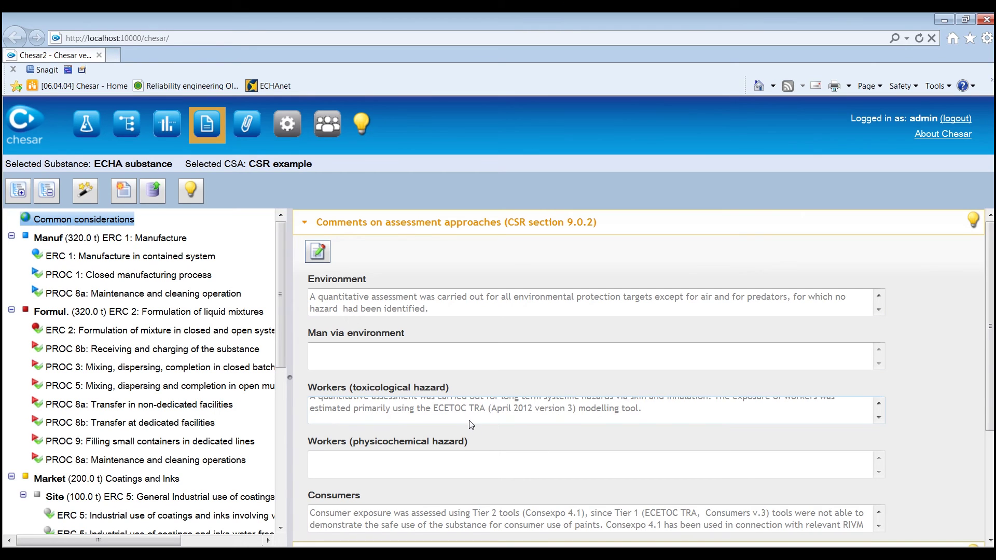
click(469, 464)
scroll(701, 438, down, 2)
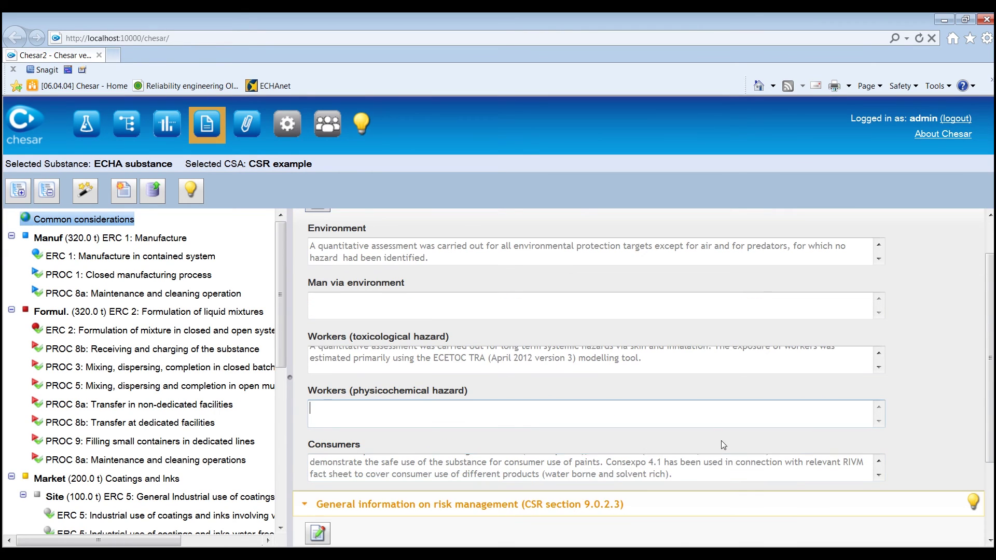
scroll(928, 431, down, 1)
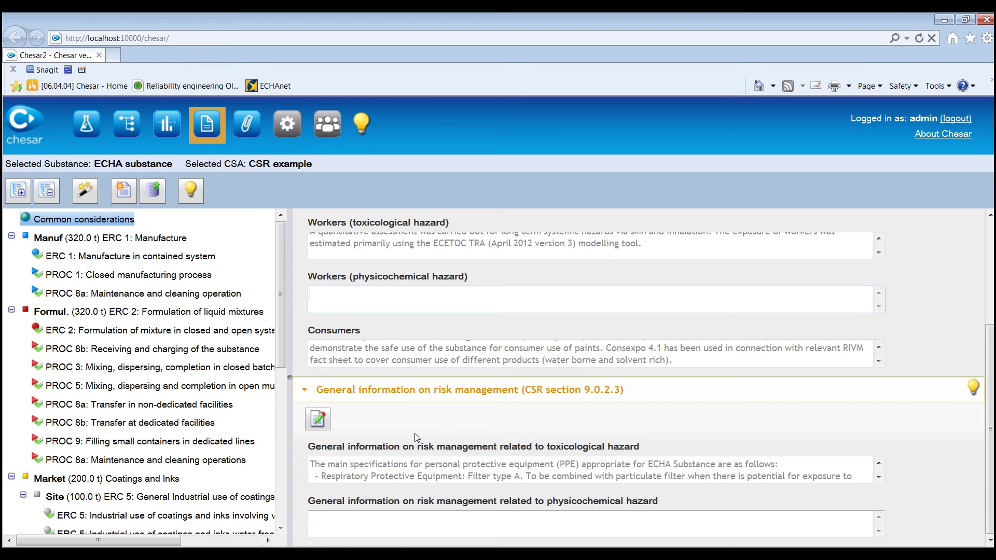
click(322, 425)
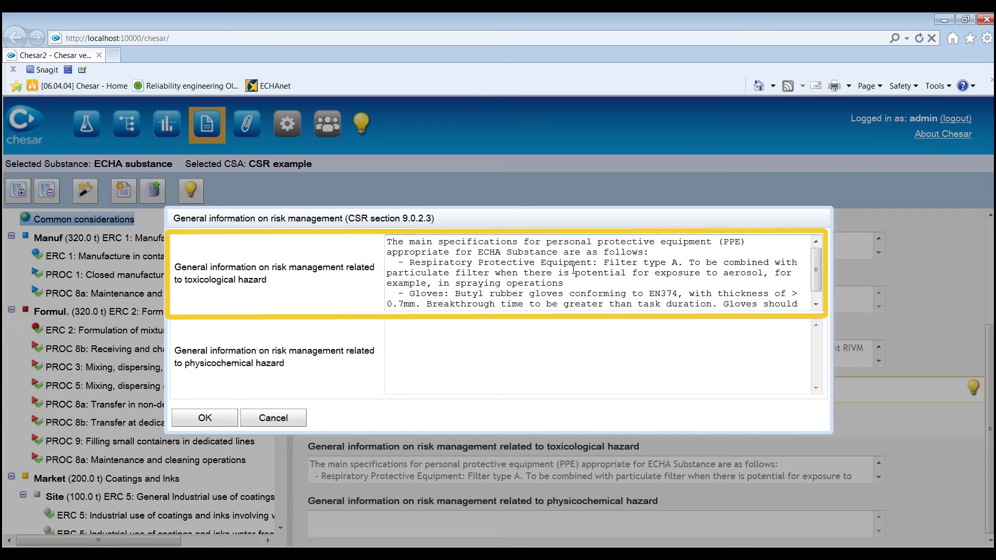
scroll(573, 270, down, 1)
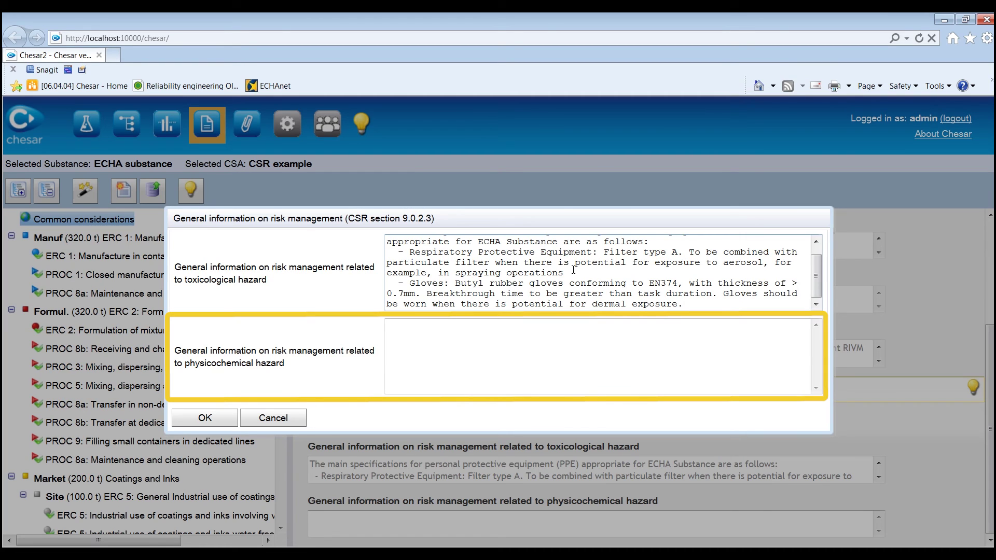
click(265, 419)
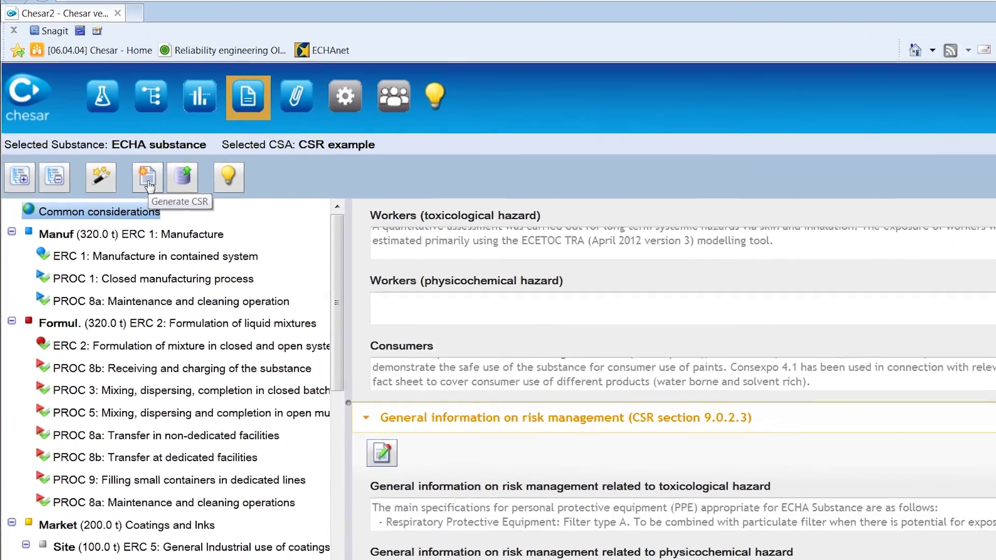
Step: Generate the CSR, open owncsr.rtf in Microsoft Word and look through its section 9 exposure assessment
click(125, 198)
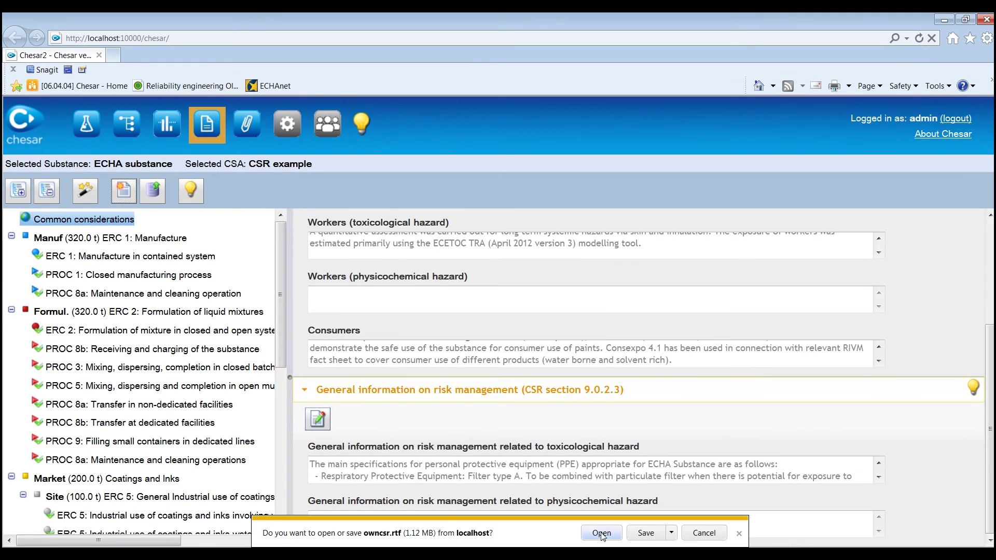
click(601, 534)
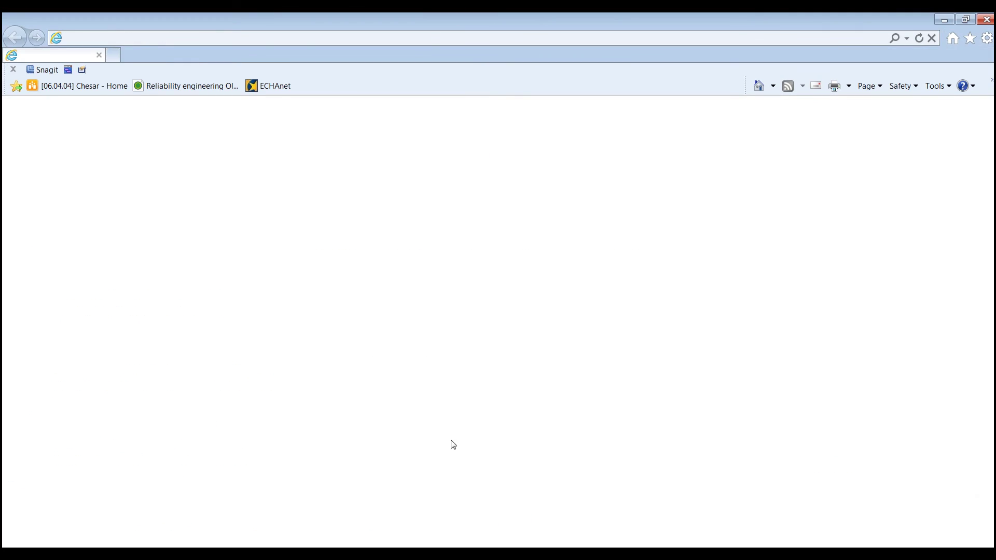
click(440, 266)
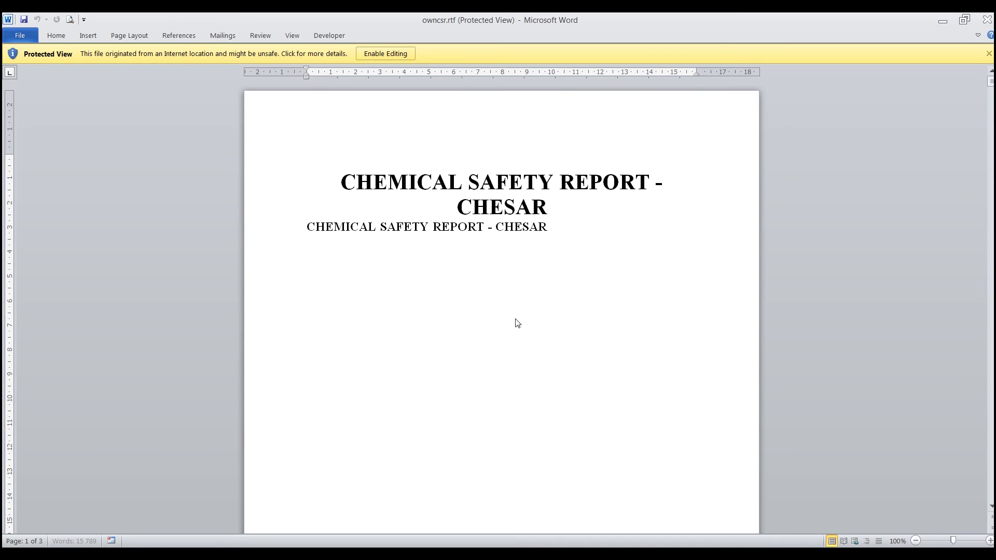
scroll(500, 318, down, 5)
scroll(501, 318, down, 20)
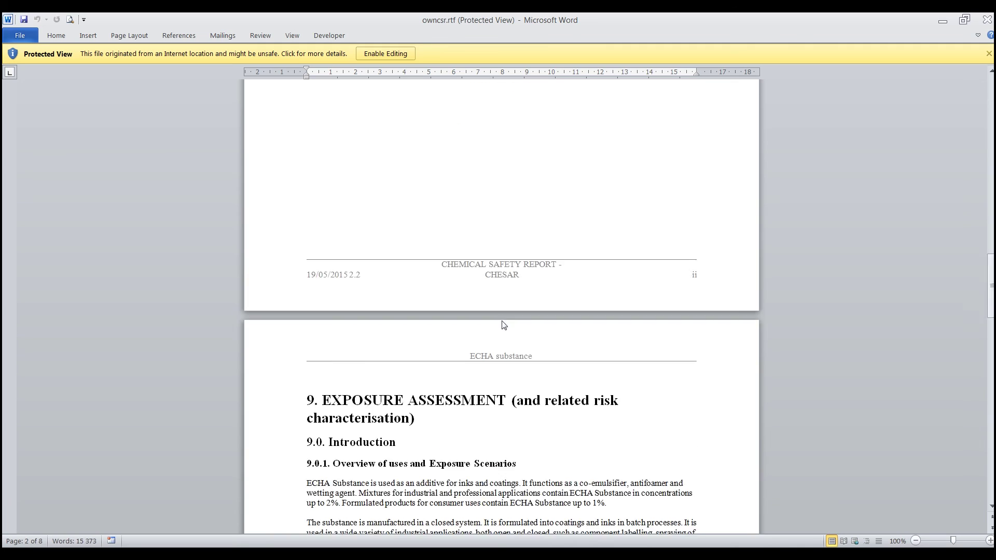
scroll(504, 325, down, 10)
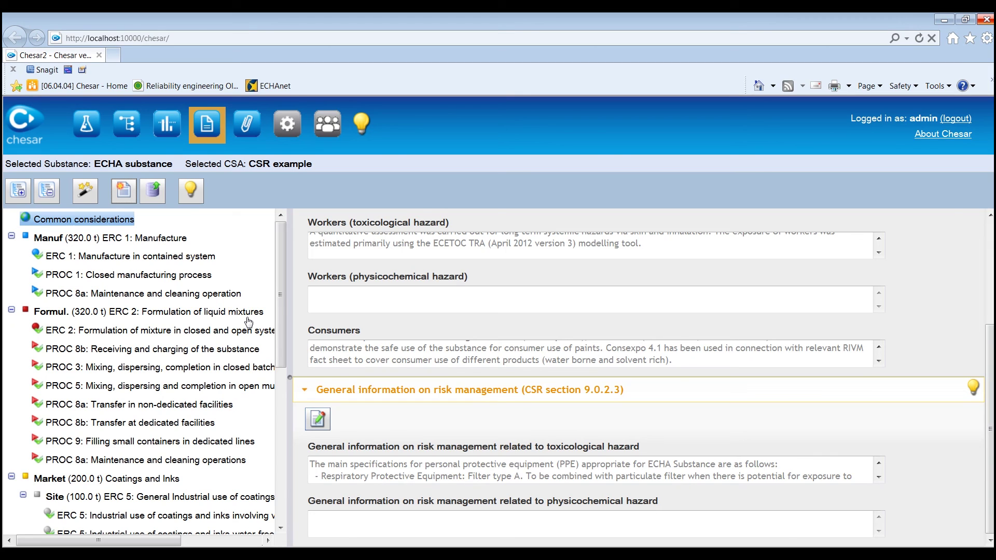
Step: Open the user manual's help text on Box 4 in Chesar, read its functionalities and main steps, and close it
click(191, 196)
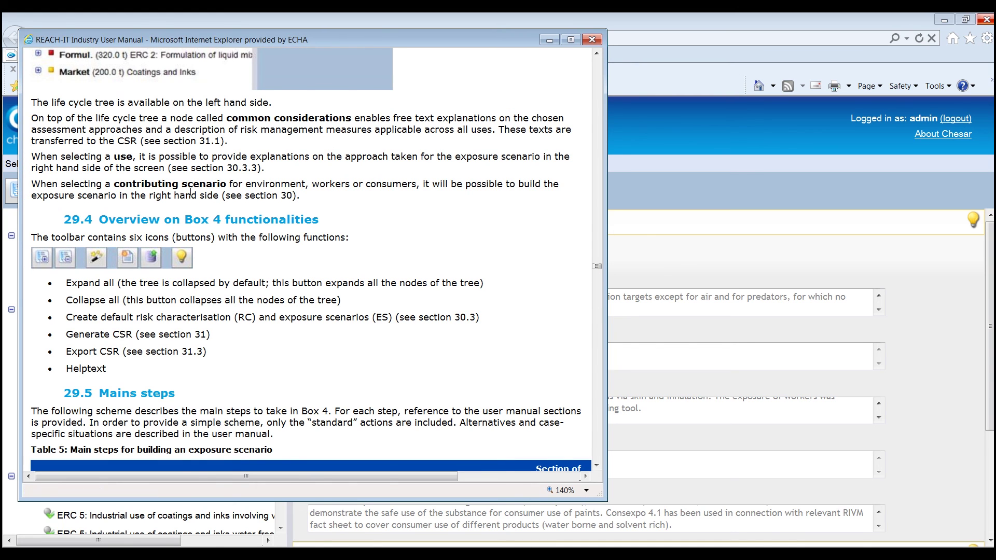
scroll(190, 193, down, 2)
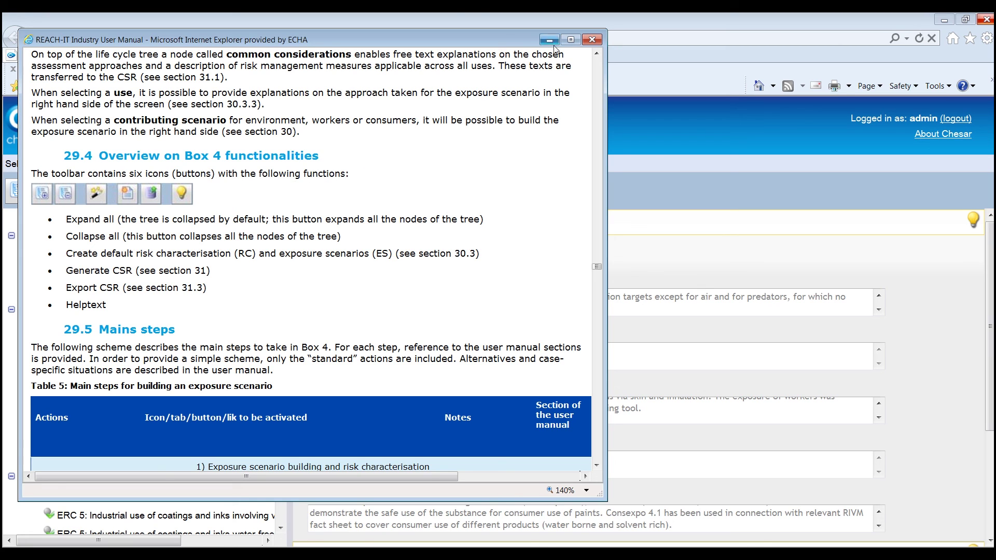
click(593, 39)
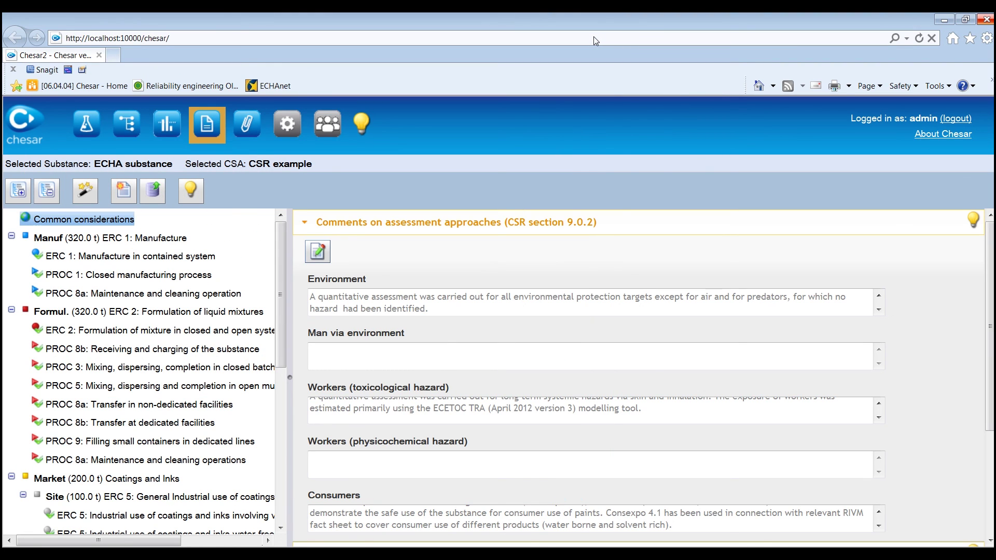